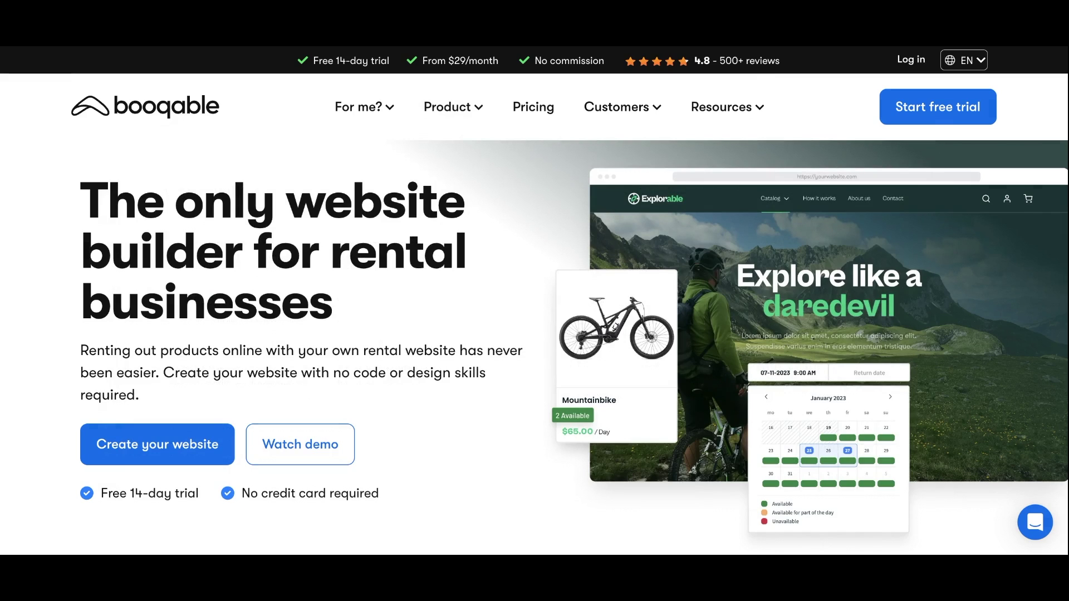
Start building the website, browse the 'Create a perfect day' home page, and open Theme settings.
{"action": "left_click", "coordinate": [158, 447]}
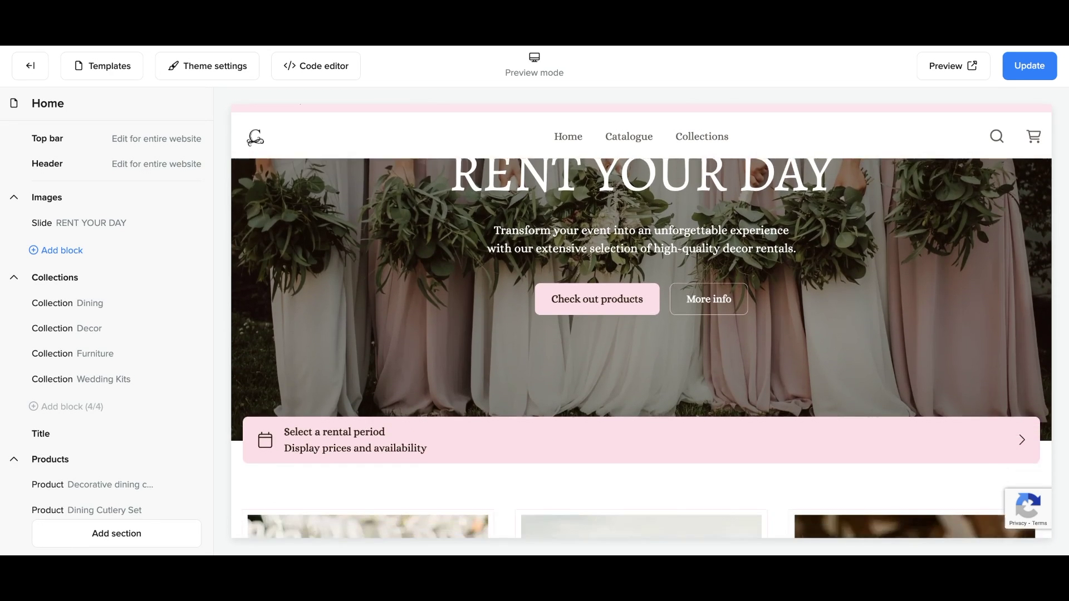
{"action": "scroll", "coordinate": [641, 345], "scroll_direction": "down", "scroll_amount": 5}
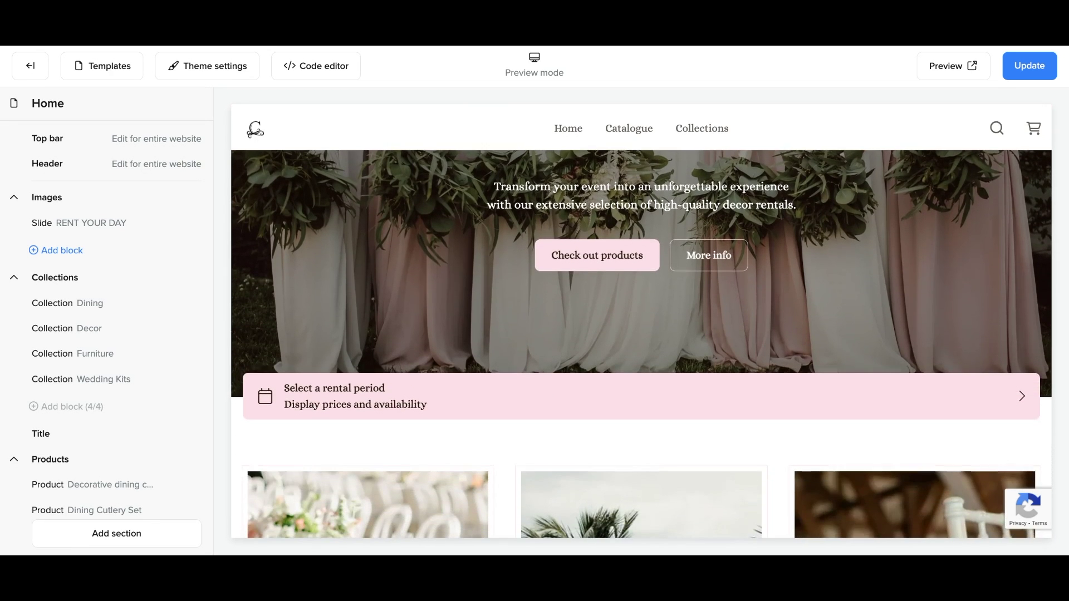
{"action": "scroll", "coordinate": [1029, 239], "scroll_direction": "down", "scroll_amount": 3}
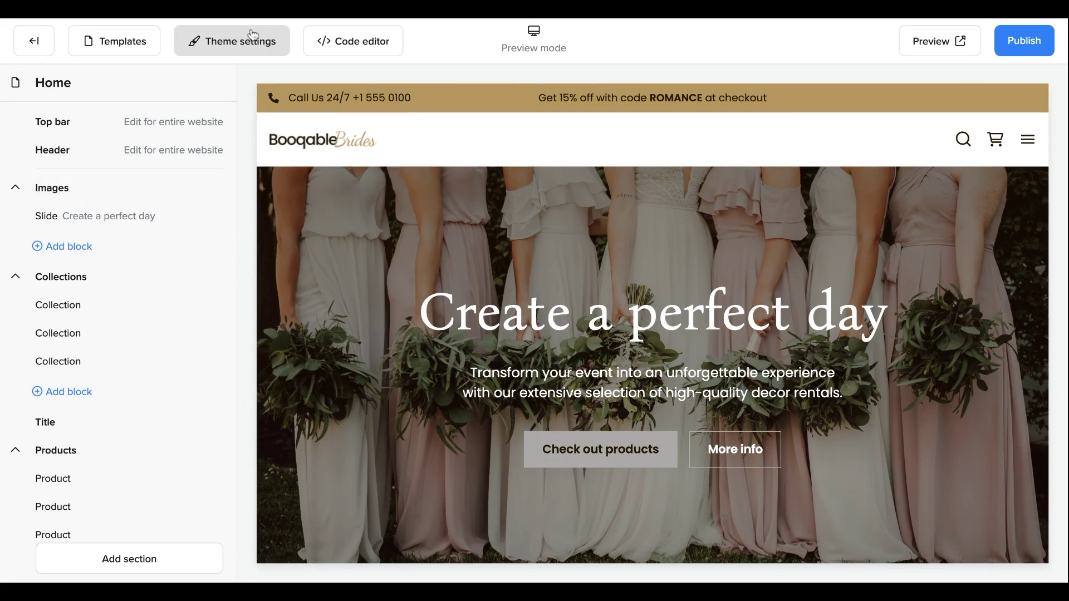
{"action": "left_click", "coordinate": [254, 35]}
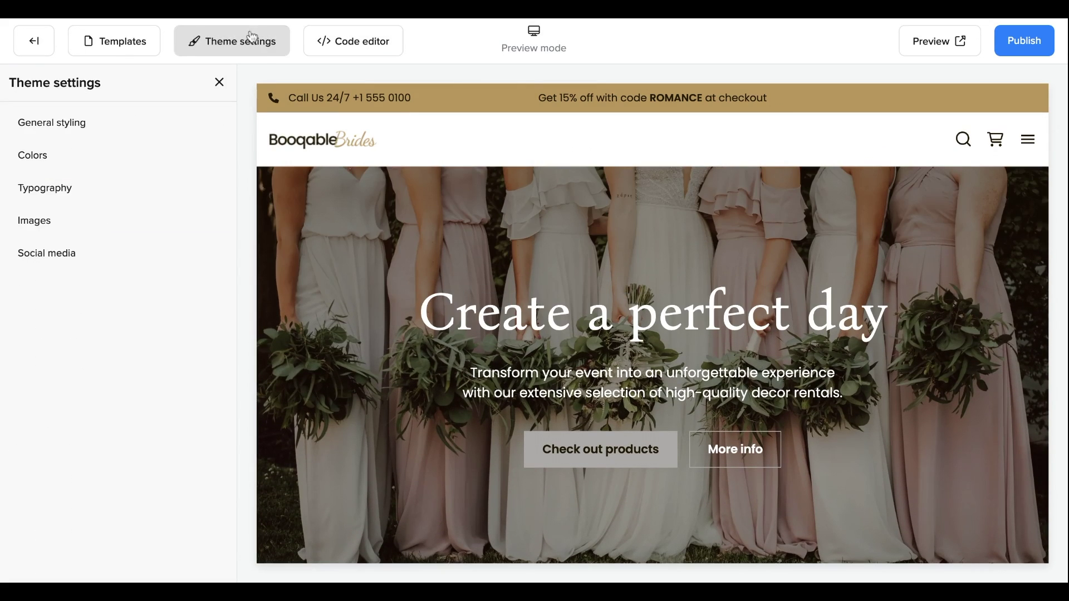
Change Secondary text from gold #BA975D to light pink #EFBFDC, save, and go to Online store.
{"action": "left_click", "coordinate": [145, 158]}
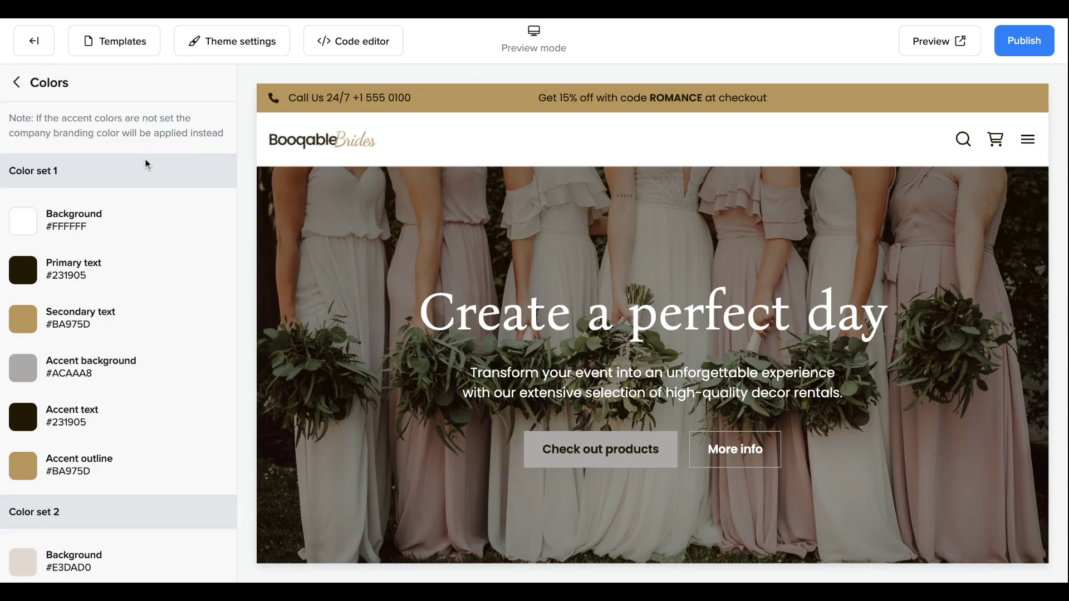
{"action": "left_click", "coordinate": [117, 322]}
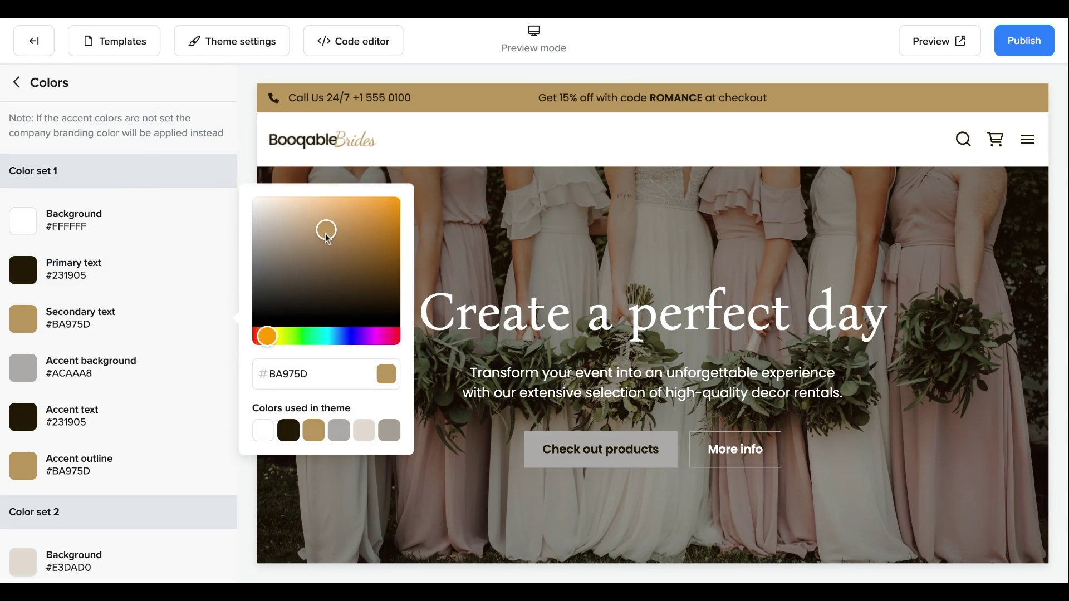
{"action": "left_click", "coordinate": [387, 338]}
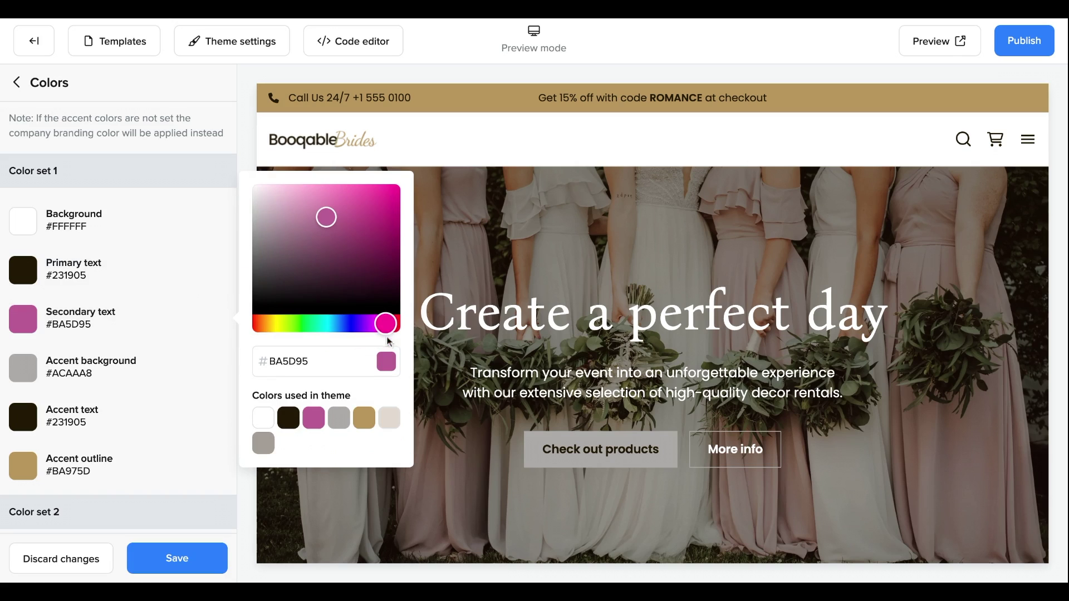
{"action": "left_click_drag", "start_coordinate": [326, 220], "coordinate": [282, 192]}
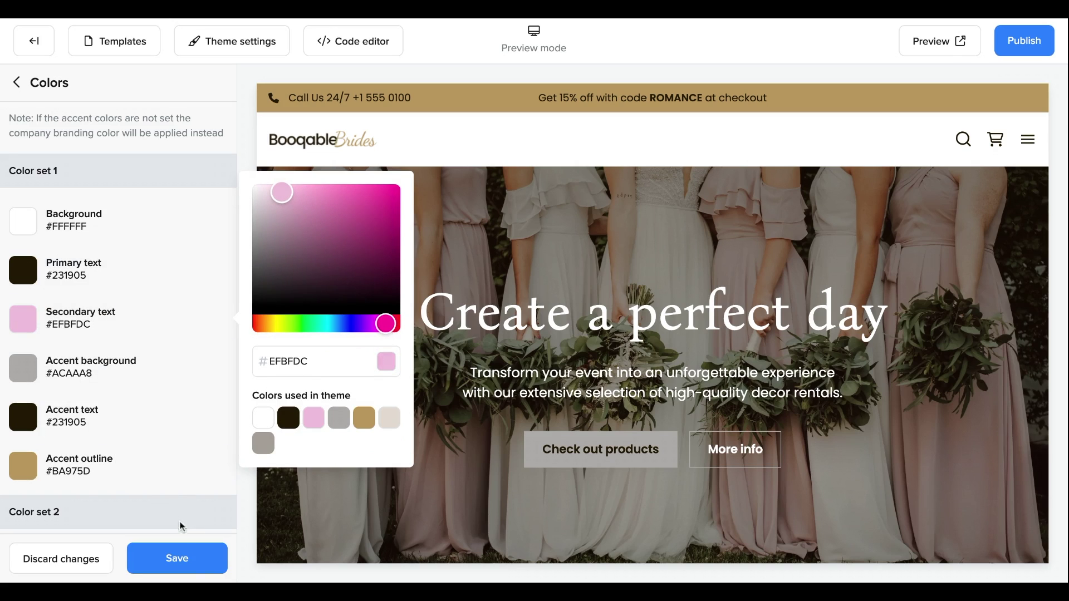
{"action": "left_click", "coordinate": [178, 560]}
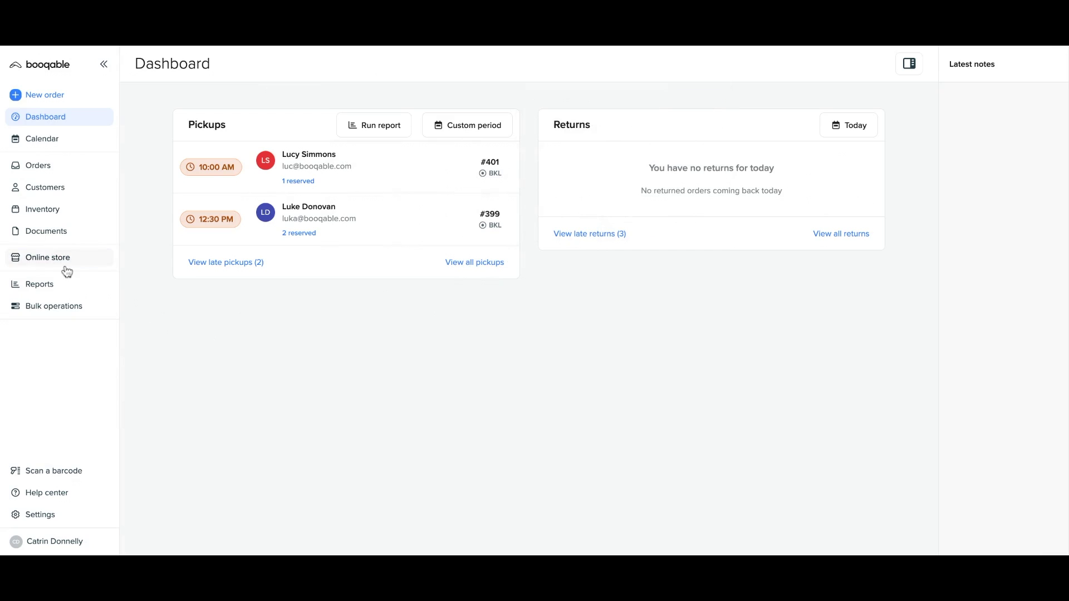
{"action": "left_click", "coordinate": [67, 271]}
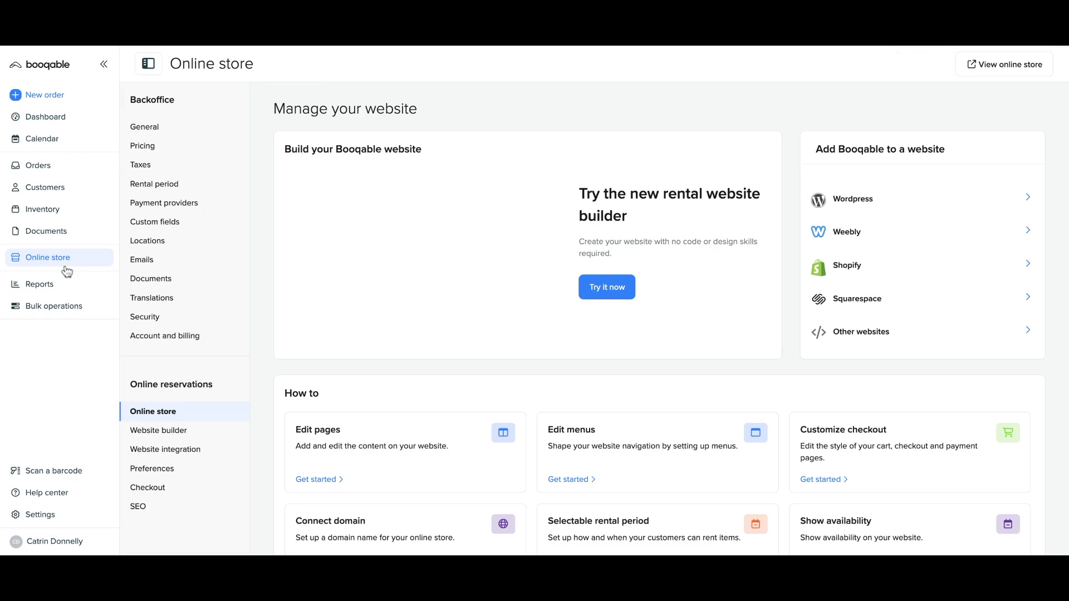
Scroll down to Popular themes and view all themes, including Waverunner, Vogue, Connect and Stellar.
{"action": "scroll", "coordinate": [264, 255], "scroll_direction": "down", "scroll_amount": 2}
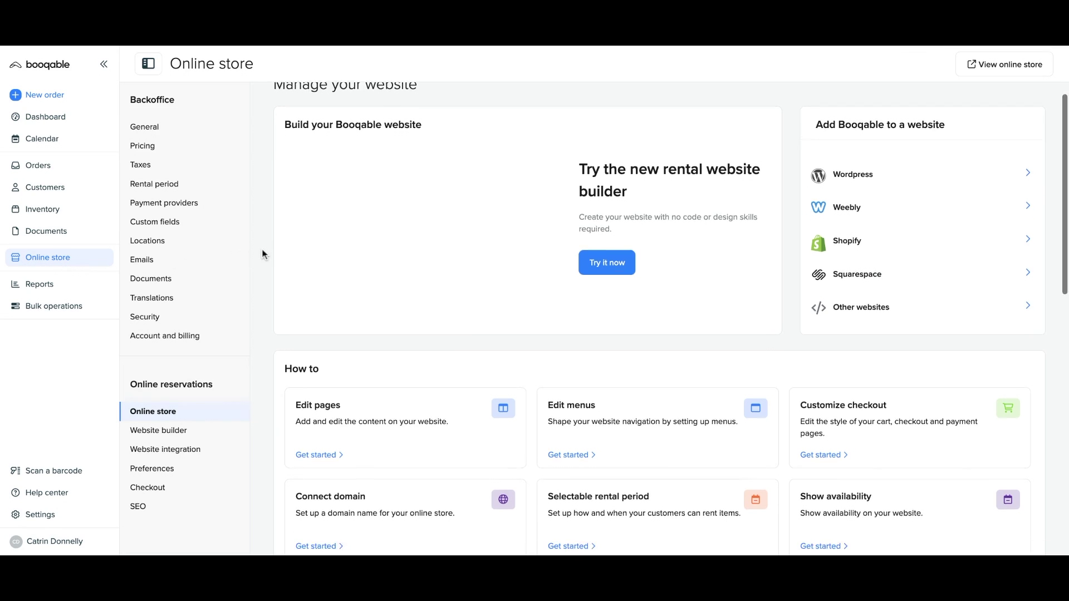
{"action": "scroll", "coordinate": [660, 318], "scroll_direction": "down", "scroll_amount": 4}
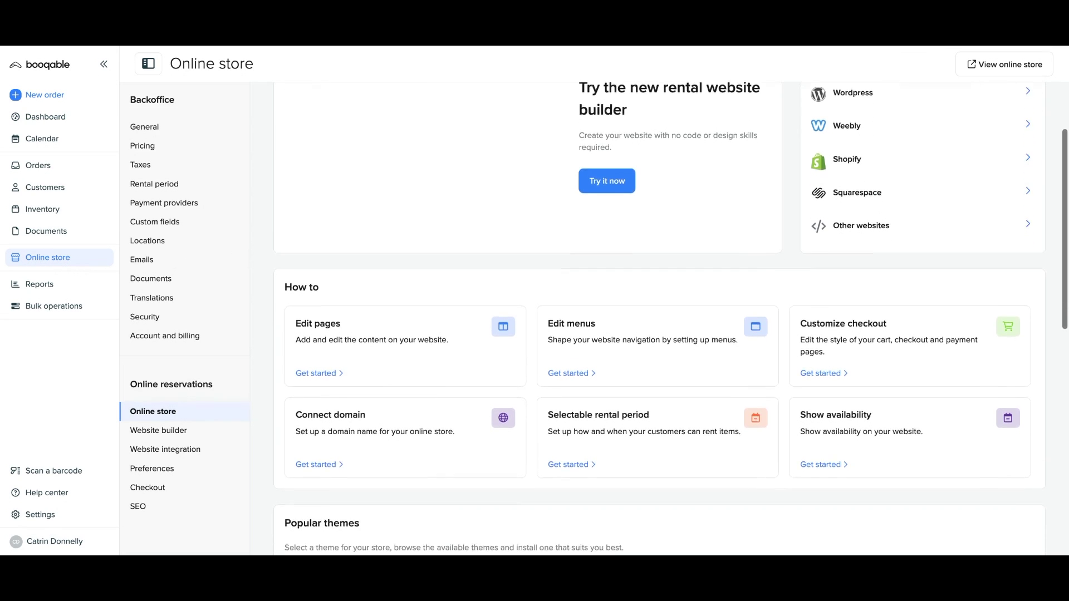
{"action": "scroll", "coordinate": [659, 317], "scroll_direction": "down", "scroll_amount": 4}
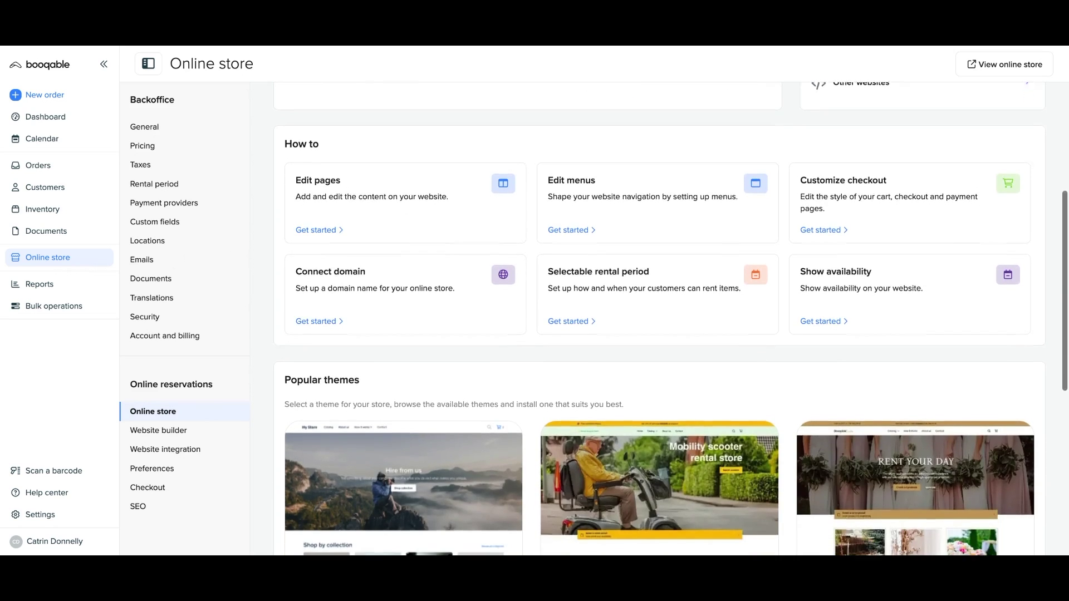
{"action": "scroll", "coordinate": [659, 317], "scroll_direction": "down", "scroll_amount": 4}
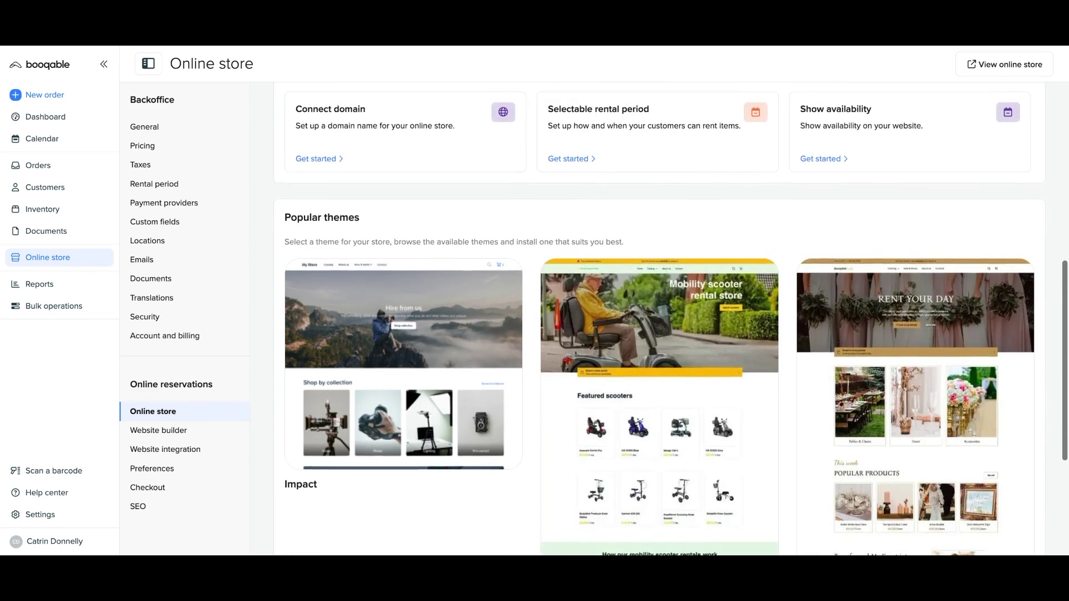
{"action": "scroll", "coordinate": [300, 261], "scroll_direction": "down", "scroll_amount": 2}
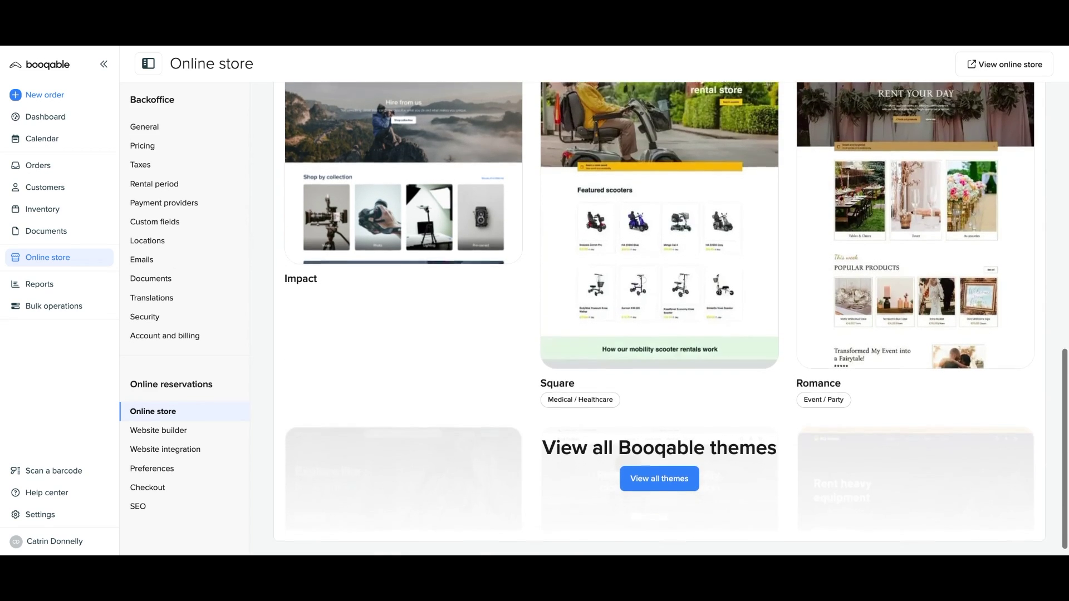
{"action": "left_click", "coordinate": [659, 467]}
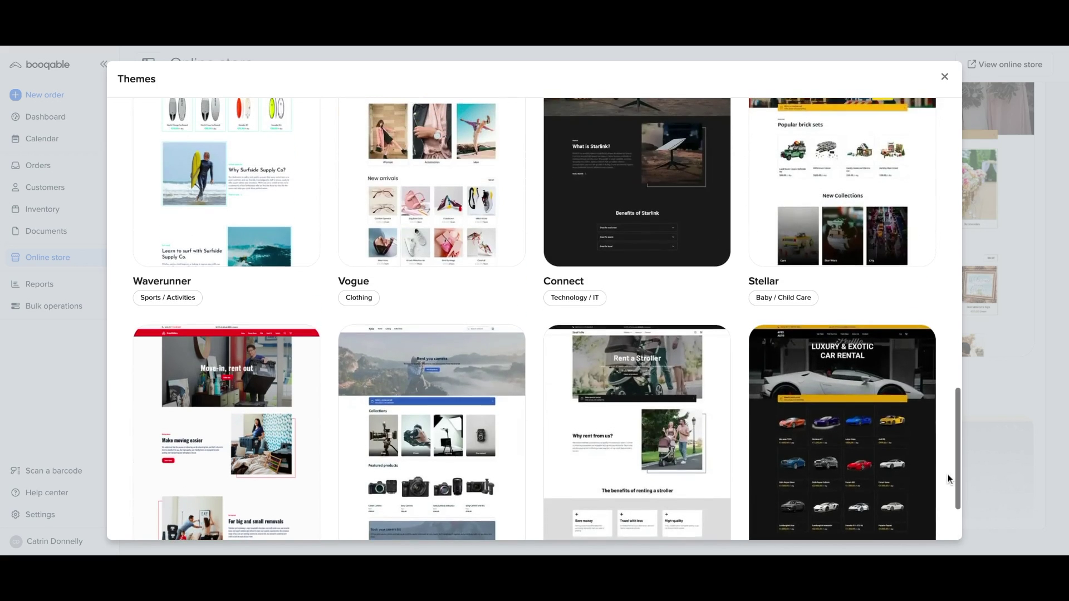
Install the Romance theme from the top of the Themes gallery.
{"action": "scroll", "coordinate": [948, 473], "scroll_direction": "up", "scroll_amount": 3}
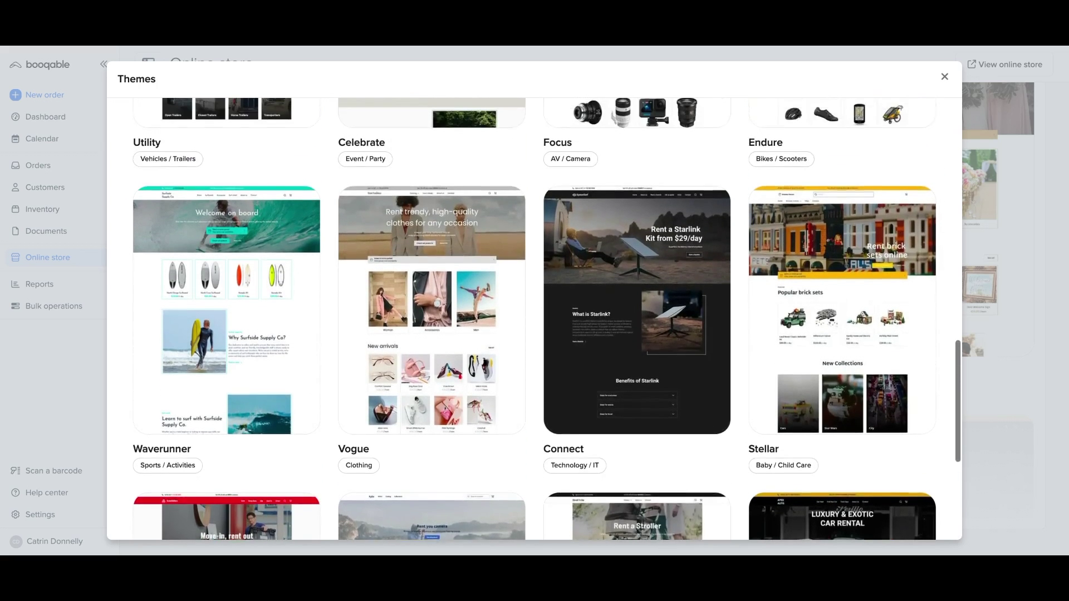
{"action": "scroll", "coordinate": [547, 315], "scroll_direction": "up", "scroll_amount": 4}
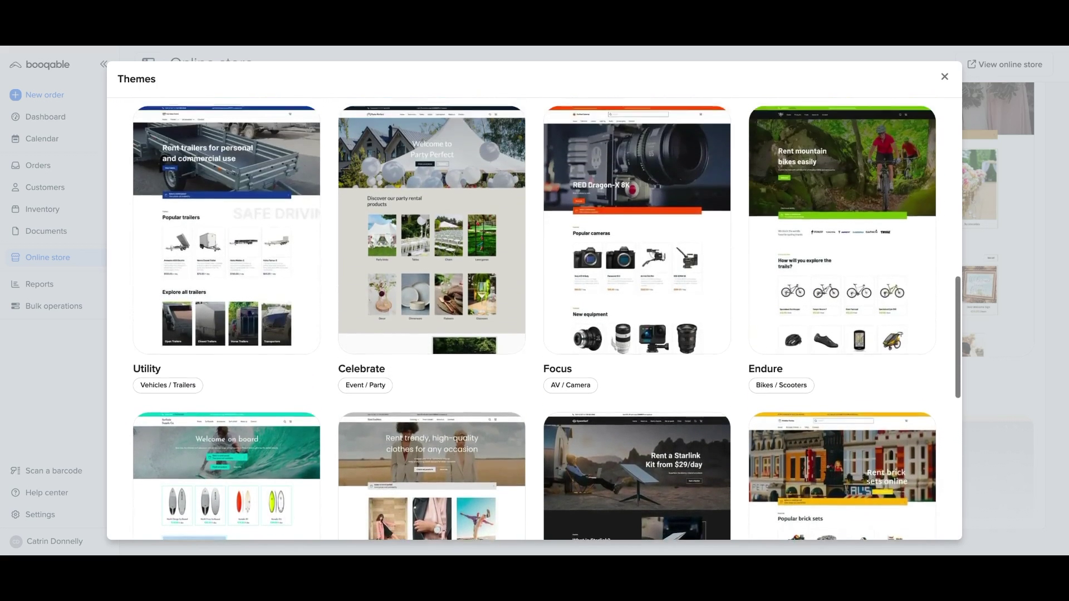
{"action": "scroll", "coordinate": [546, 316], "scroll_direction": "up", "scroll_amount": 4}
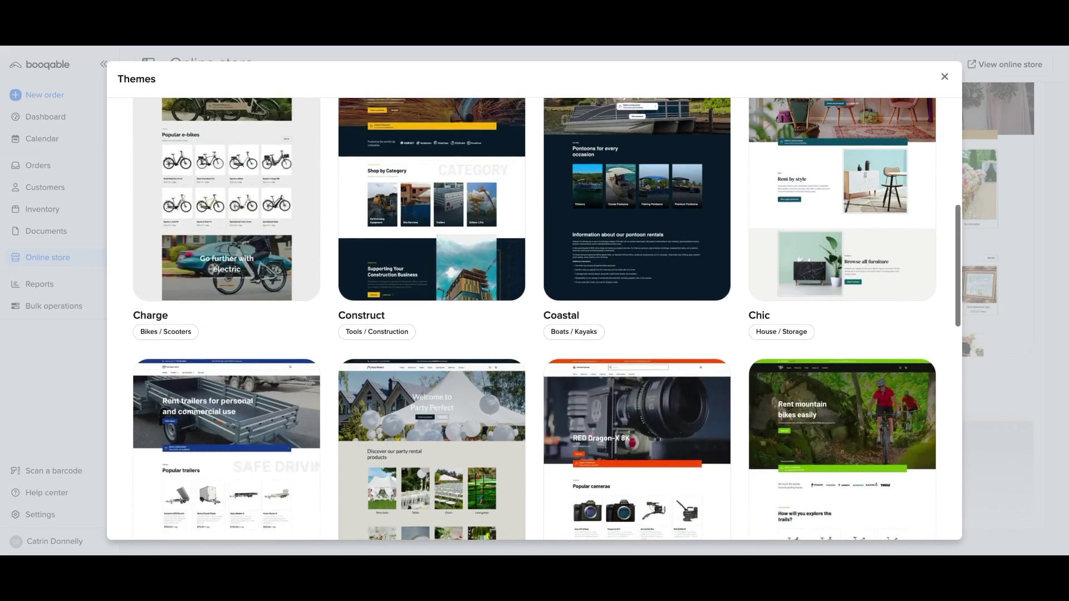
{"action": "scroll", "coordinate": [547, 315], "scroll_direction": "up", "scroll_amount": 5}
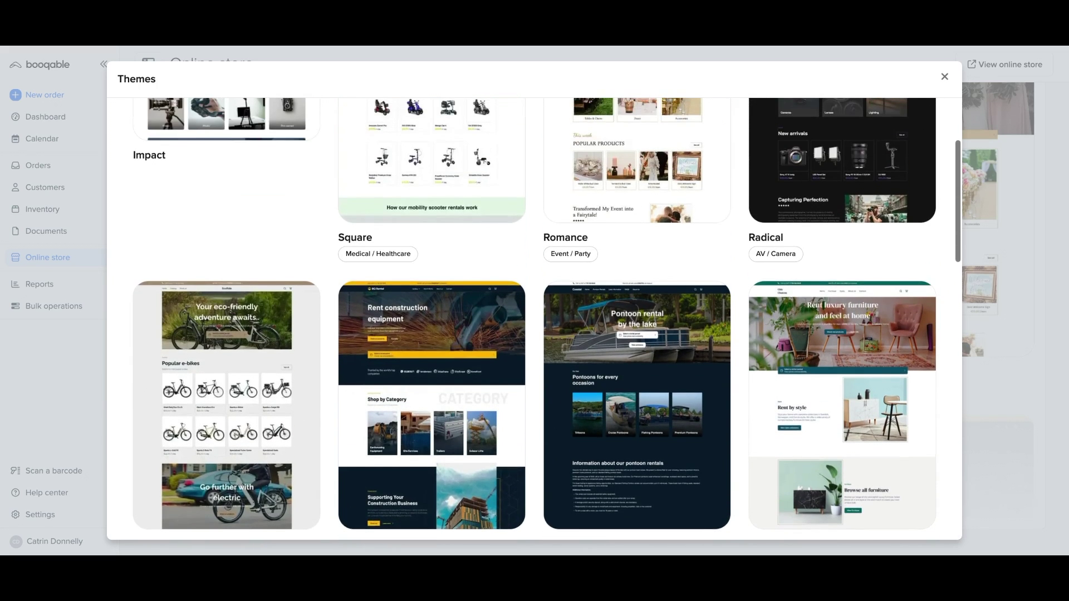
{"action": "scroll", "coordinate": [933, 472], "scroll_direction": "up", "scroll_amount": 1}
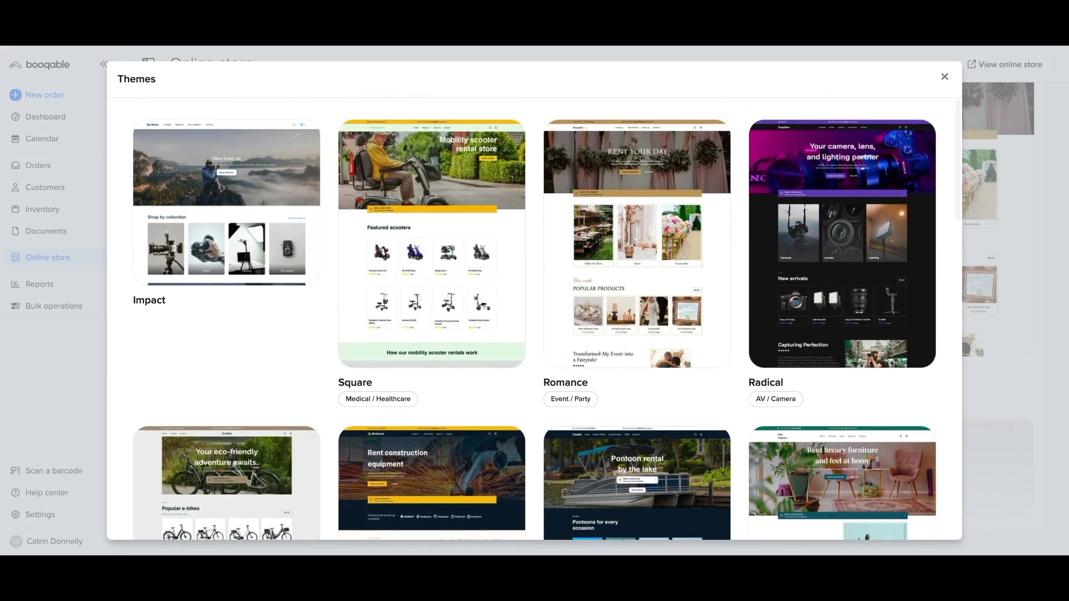
{"action": "mouse_move", "coordinate": [690, 356]}
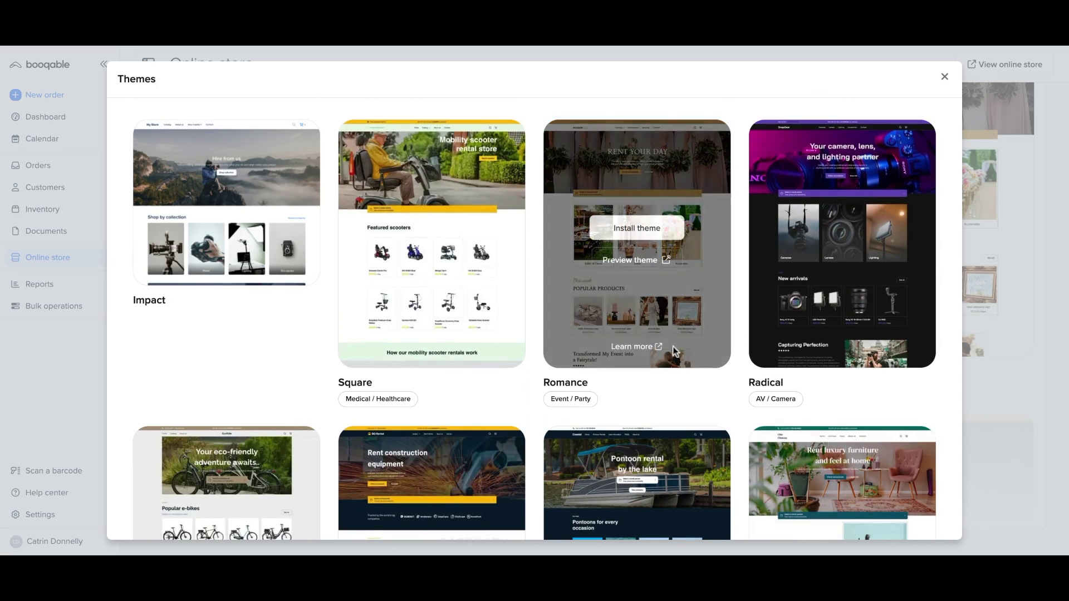
{"action": "left_click", "coordinate": [637, 228]}
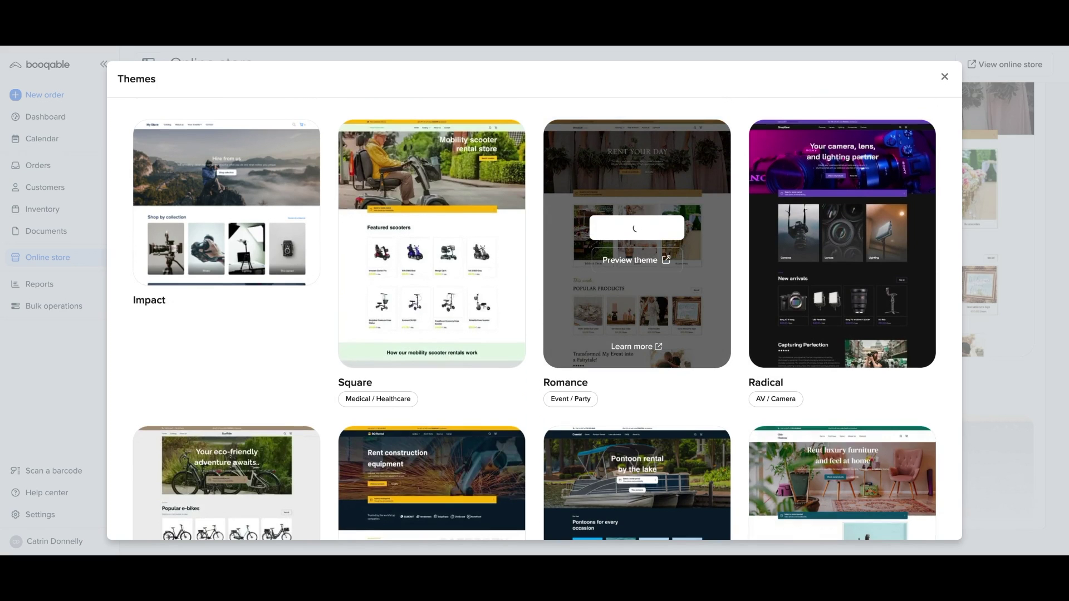
{"action": "scroll", "coordinate": [557, 318], "scroll_direction": "down", "scroll_amount": 5}
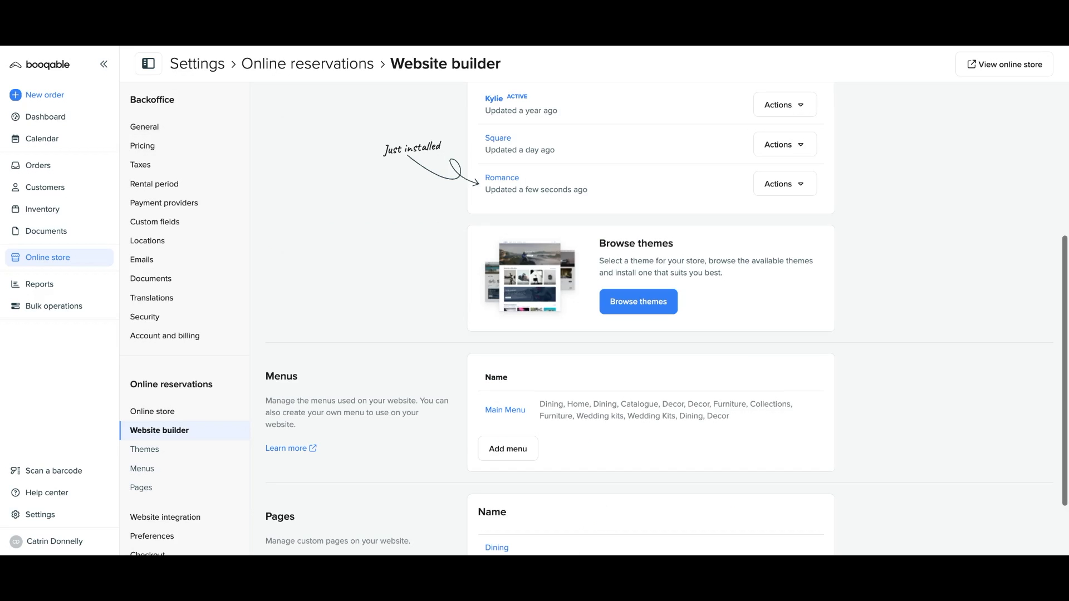
Open the installed Romance theme in the editor, showing the 'RENT YOUR DAY' Home page.
{"action": "scroll", "coordinate": [511, 201], "scroll_direction": "up", "scroll_amount": 2}
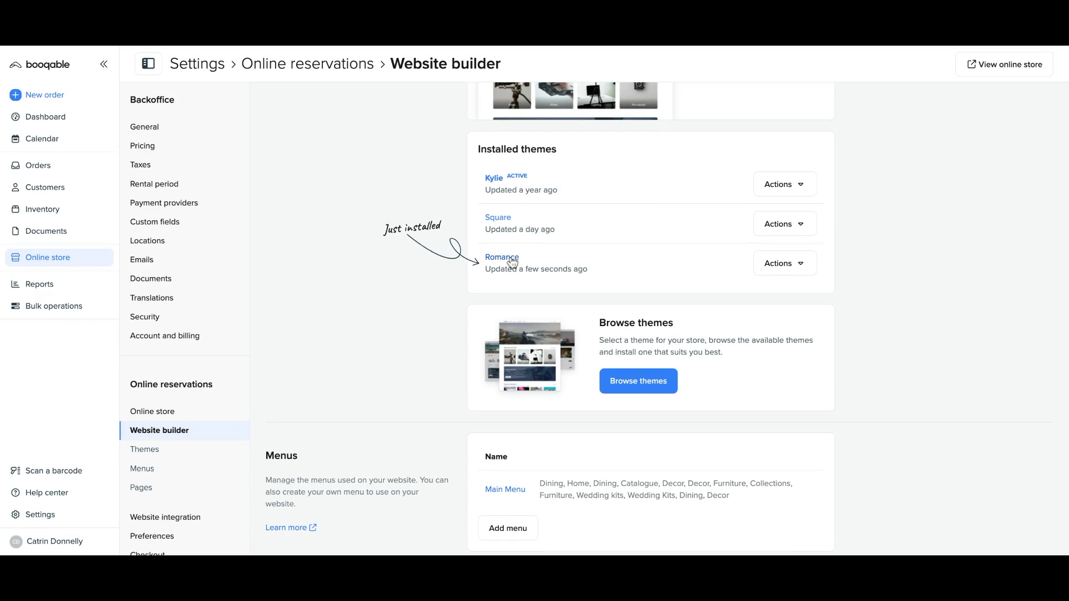
{"action": "scroll", "coordinate": [511, 261], "scroll_direction": "up", "scroll_amount": 4}
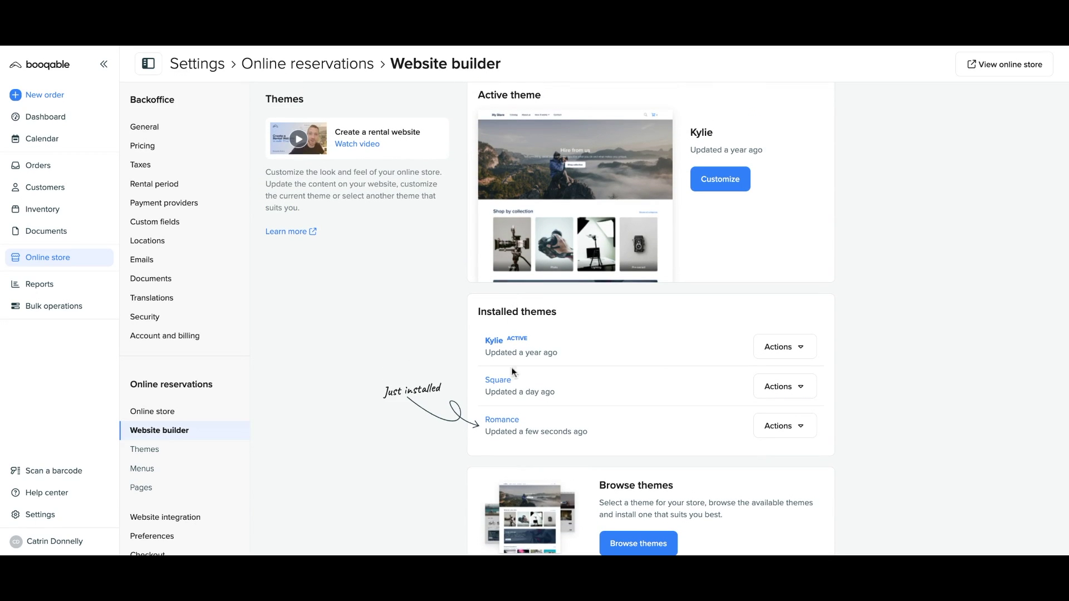
{"action": "left_click", "coordinate": [513, 426]}
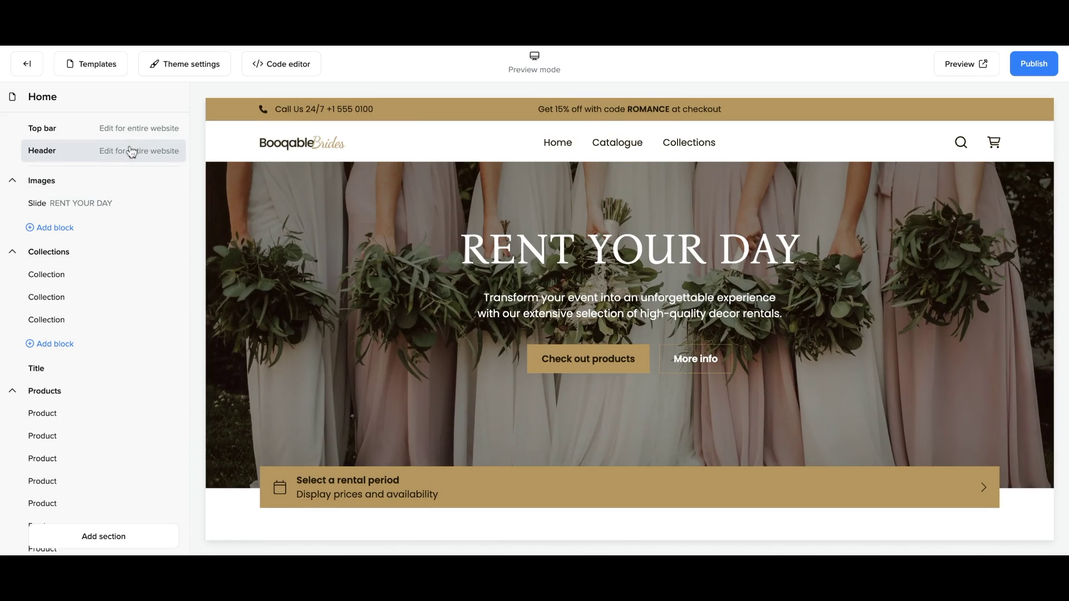
{"action": "left_click", "coordinate": [132, 151]}
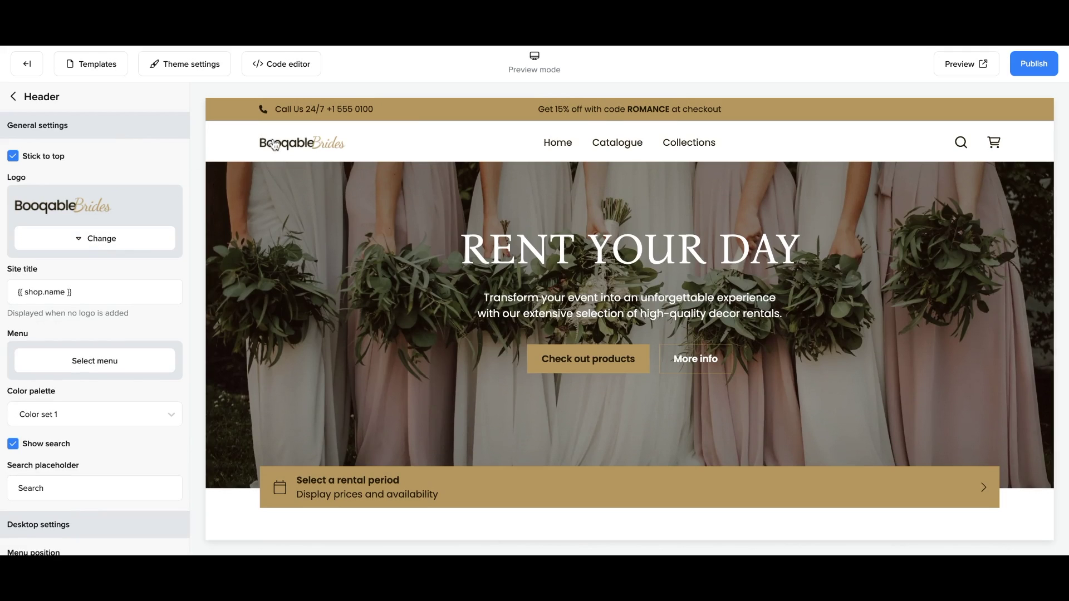
{"action": "left_click", "coordinate": [108, 241]}
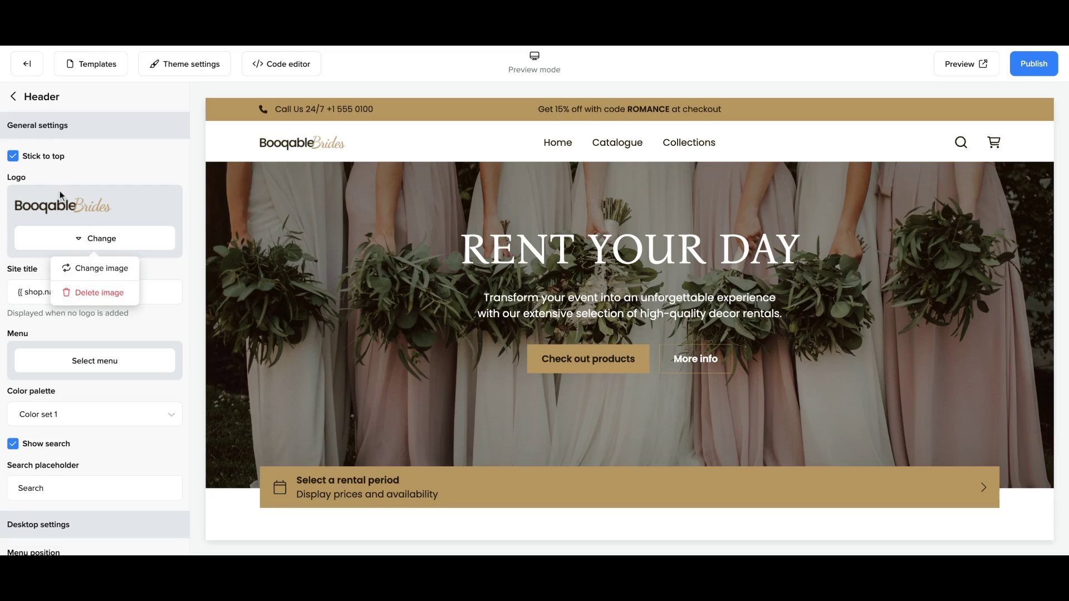
{"action": "left_click", "coordinate": [13, 97]}
{"action": "left_click", "coordinate": [12, 96]}
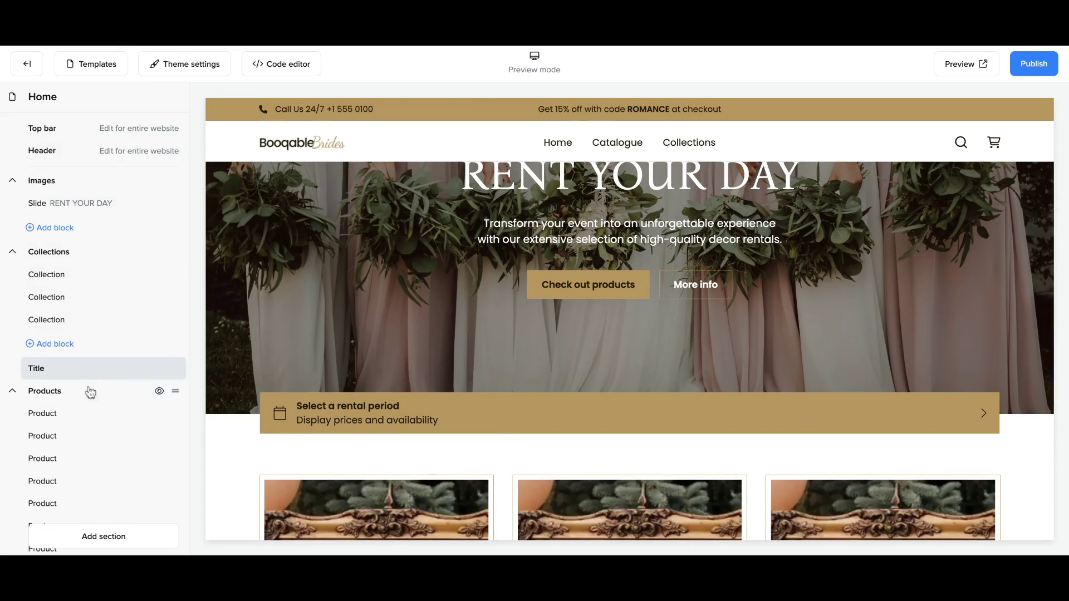
Delete the 'Trusted by' Logos section from the Romance home page.
{"action": "scroll", "coordinate": [85, 437], "scroll_direction": "down", "scroll_amount": 4}
{"action": "scroll", "coordinate": [85, 437], "scroll_direction": "down", "scroll_amount": 5}
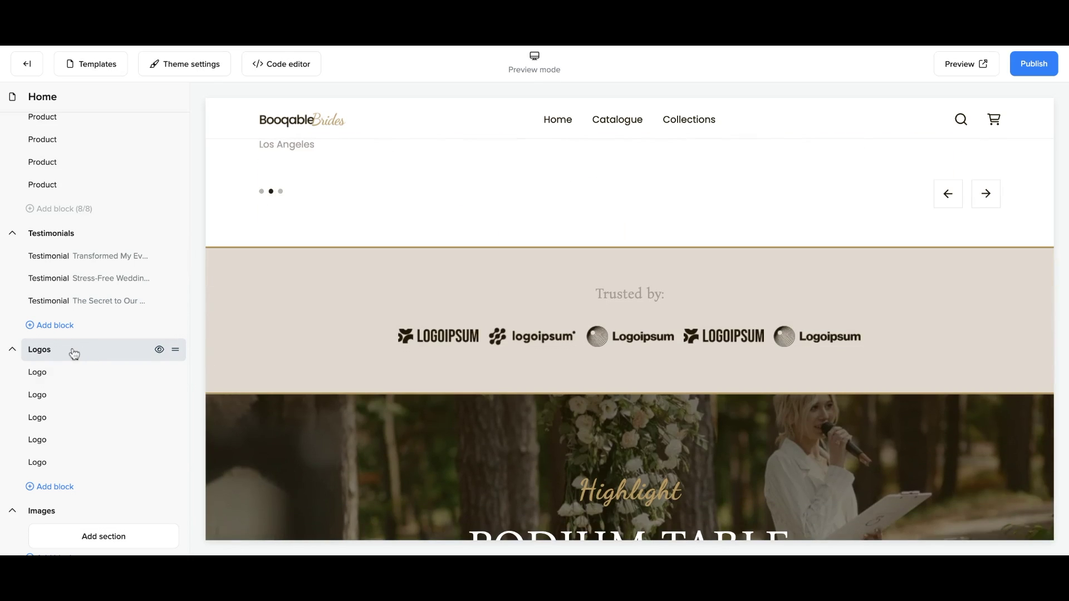
{"action": "left_click", "coordinate": [74, 354]}
{"action": "scroll", "coordinate": [61, 383], "scroll_direction": "down", "scroll_amount": 3}
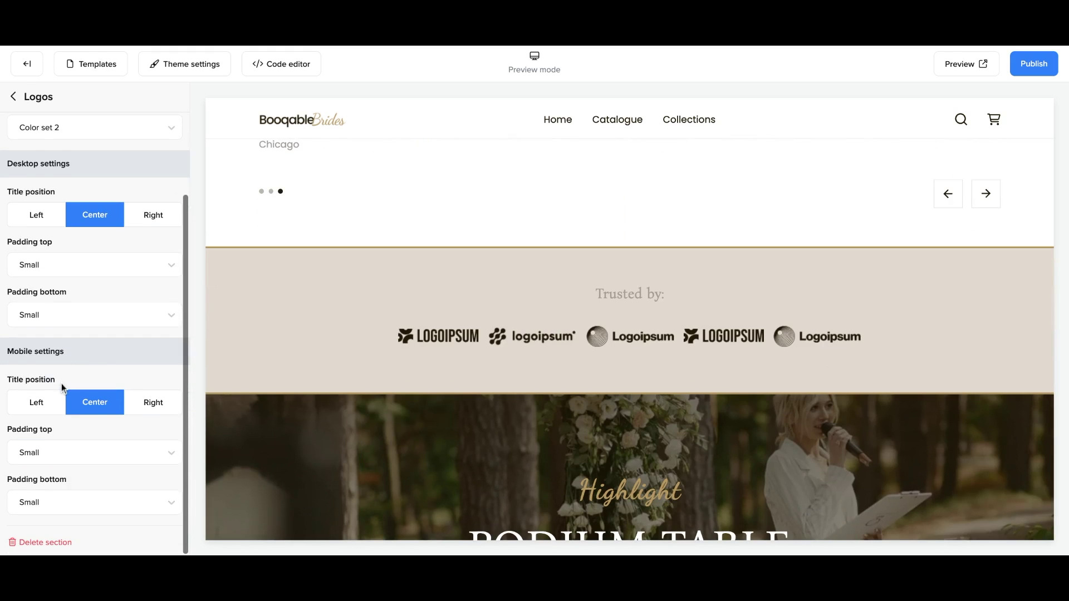
{"action": "left_click", "coordinate": [35, 543]}
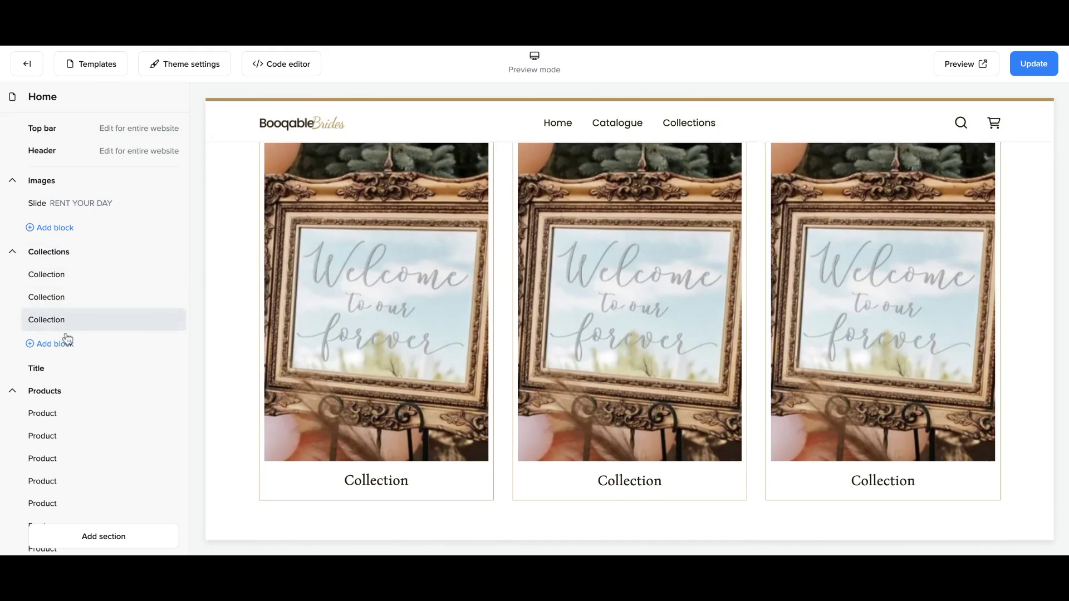
Add a fourth Collection block to the Collections section and publish with Update.
{"action": "left_click", "coordinate": [65, 346]}
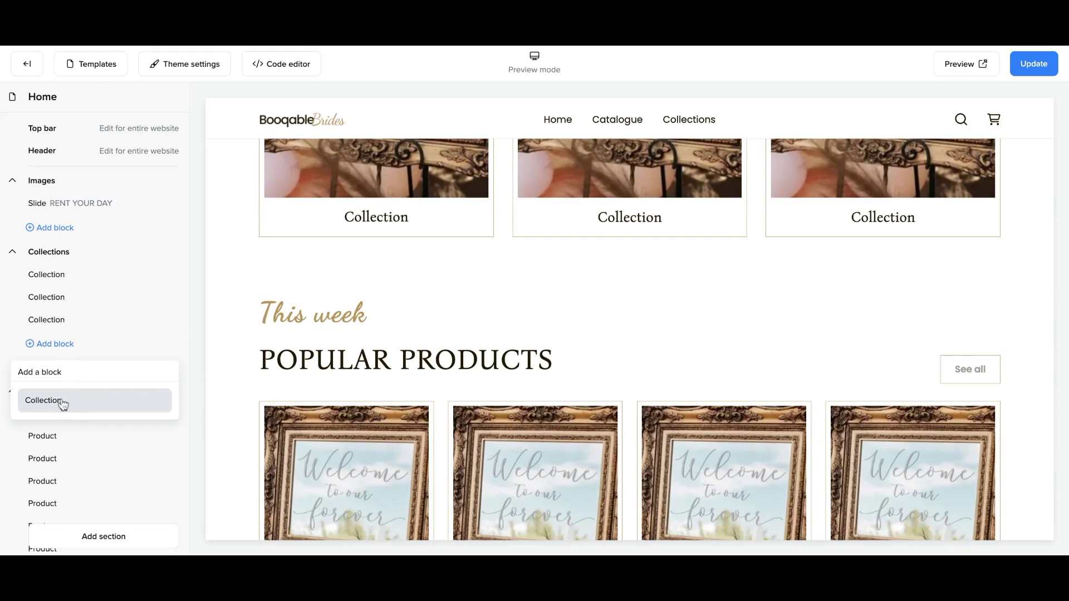
{"action": "left_click", "coordinate": [60, 402]}
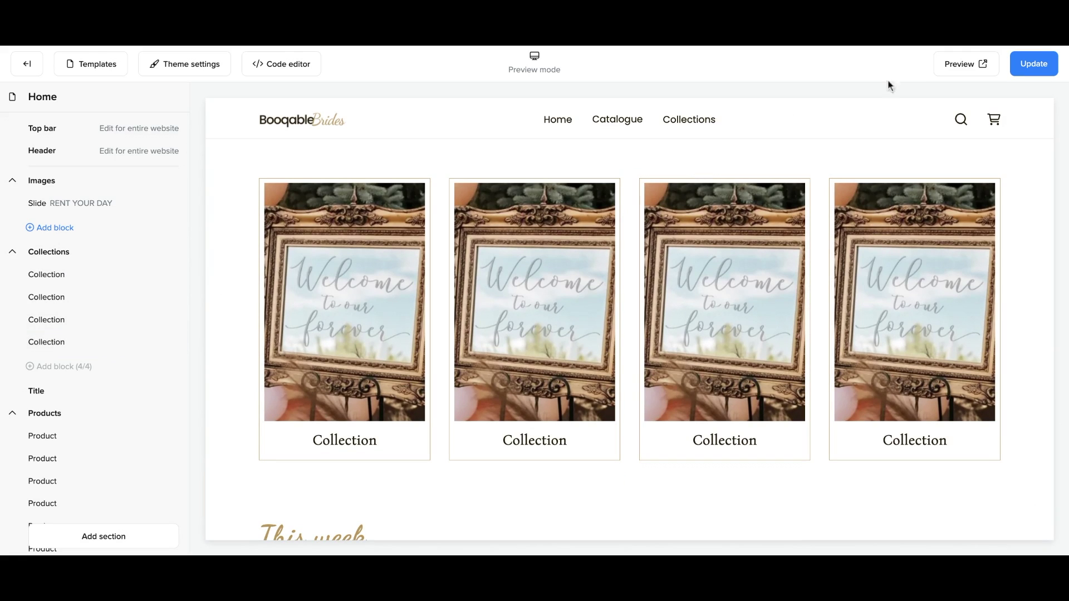
{"action": "left_click", "coordinate": [1044, 67]}
{"action": "scroll", "coordinate": [139, 456], "scroll_direction": "down", "scroll_amount": 10}
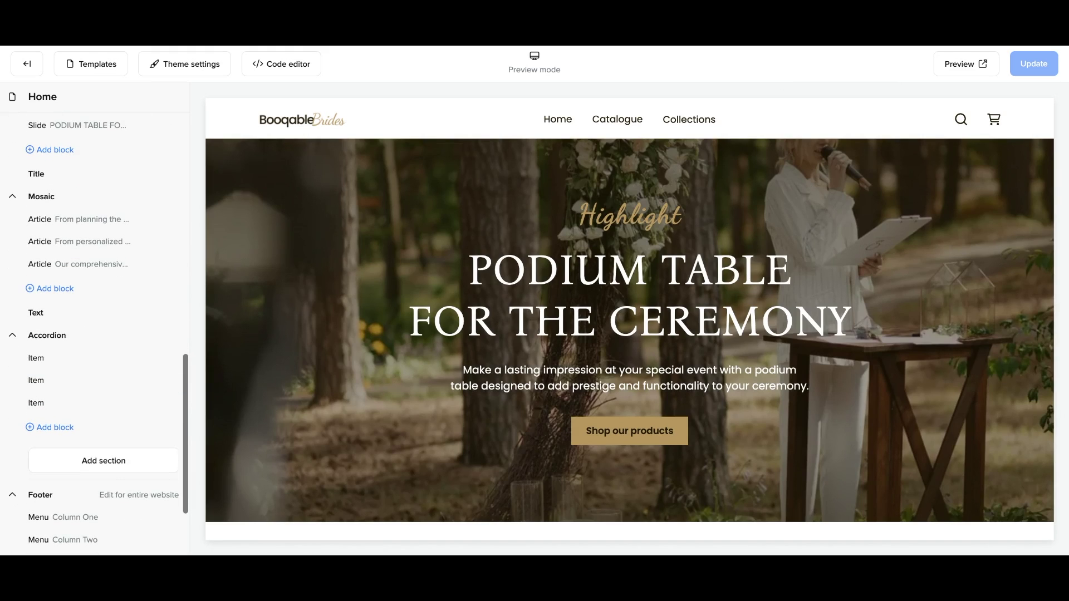
Add a Contact form section titled 'Contact us..' with description 'Get in touch today!'.
{"action": "left_click", "coordinate": [102, 466]}
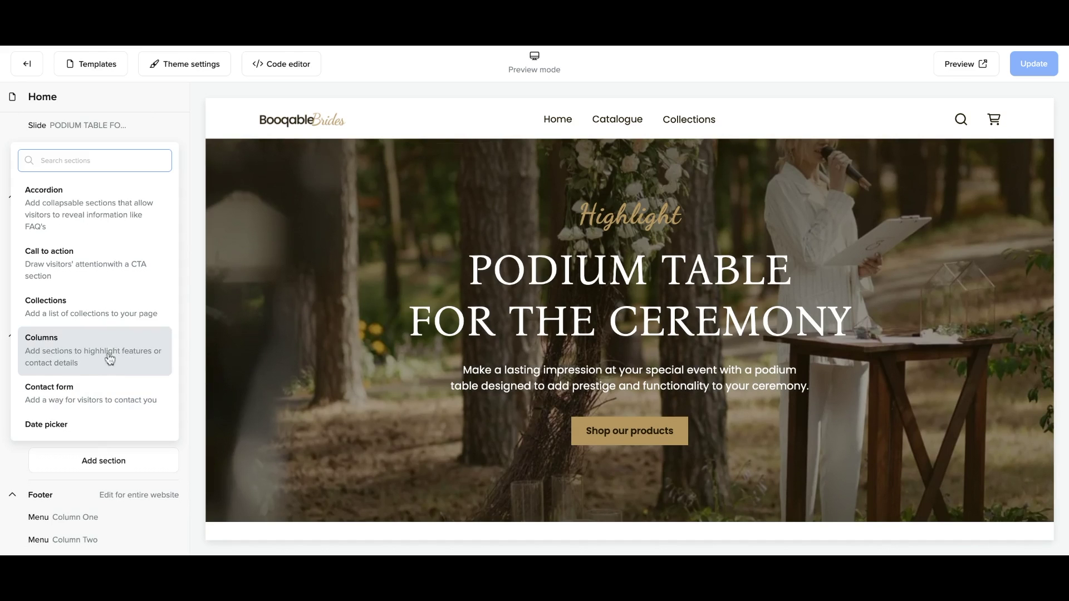
{"action": "left_click", "coordinate": [107, 409]}
{"action": "double_click", "coordinate": [78, 182]}
{"action": "type", "text": "Contact us.."}
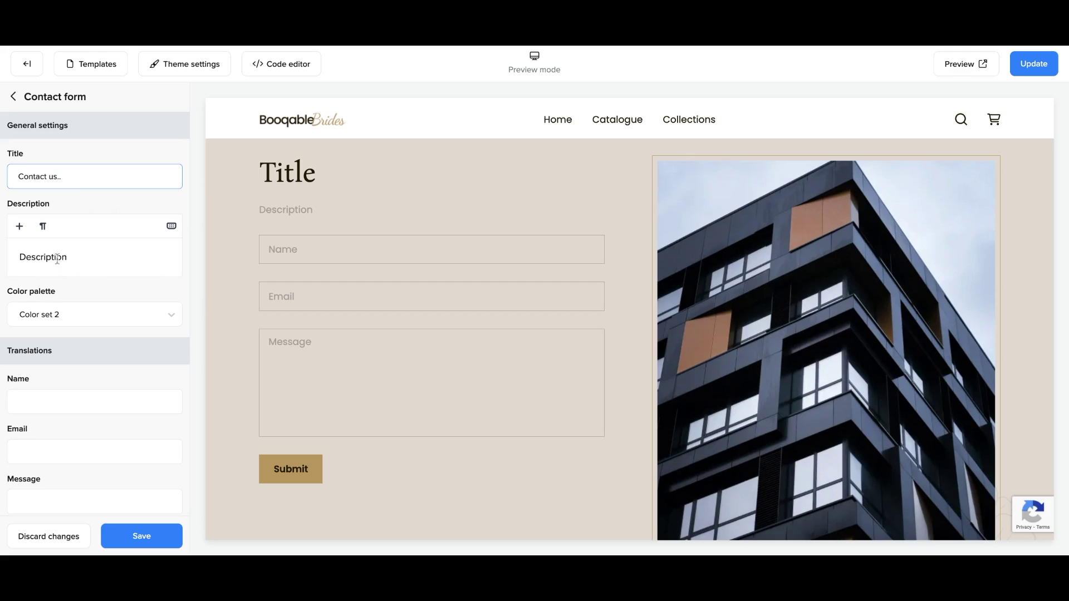
{"action": "double_click", "coordinate": [57, 258]}
{"action": "type", "text": "Get in touch today!"}
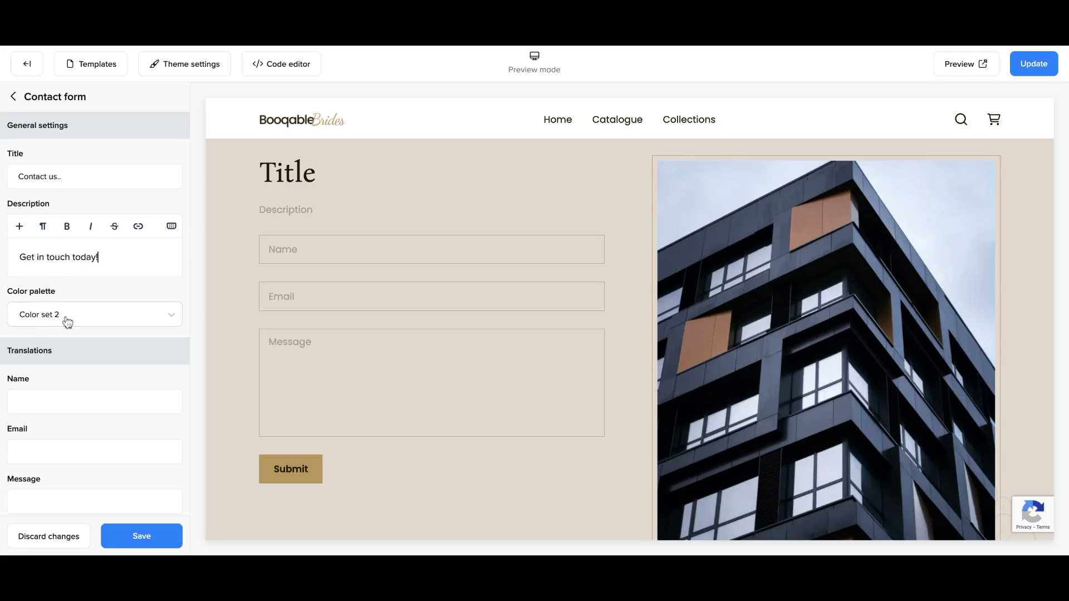
Keep Color set 2, place the form on the right, then save and publish.
{"action": "left_click", "coordinate": [65, 317]}
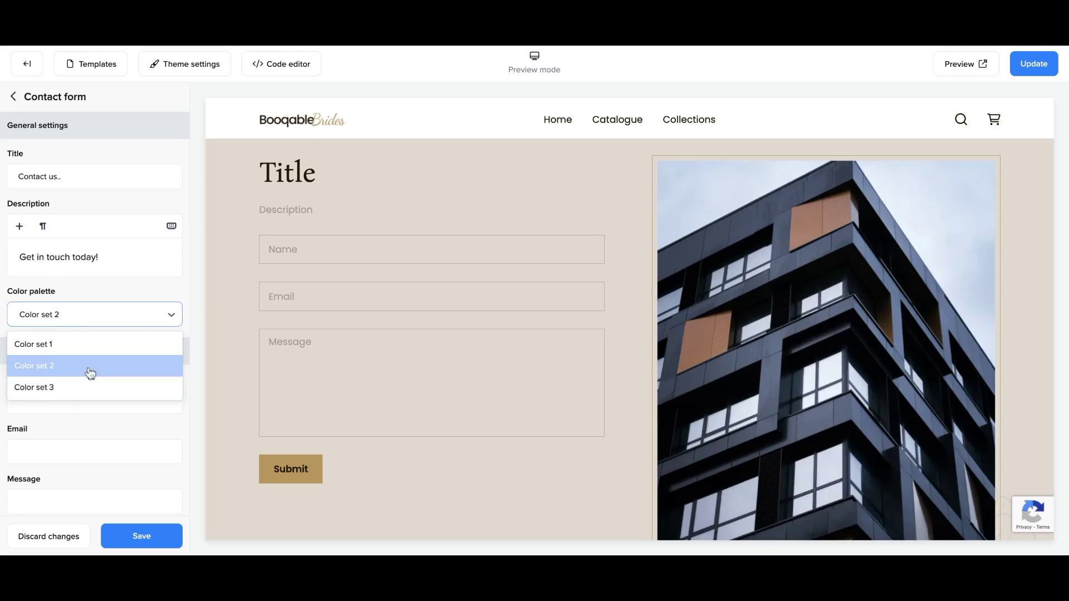
{"action": "left_click", "coordinate": [124, 323]}
{"action": "scroll", "coordinate": [110, 386], "scroll_direction": "down", "scroll_amount": 5}
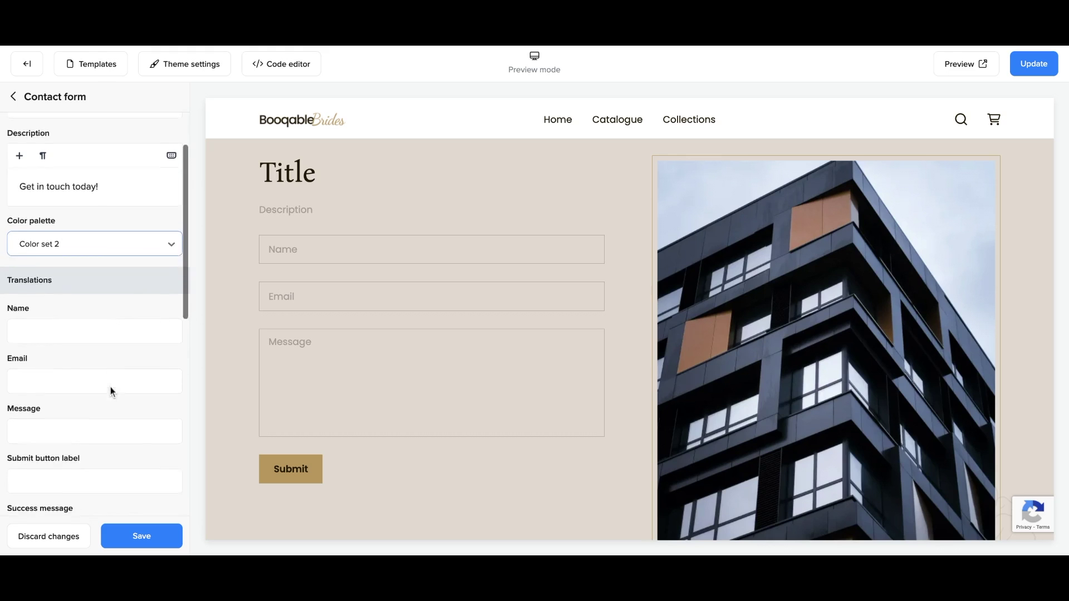
{"action": "scroll", "coordinate": [110, 386], "scroll_direction": "down", "scroll_amount": 3}
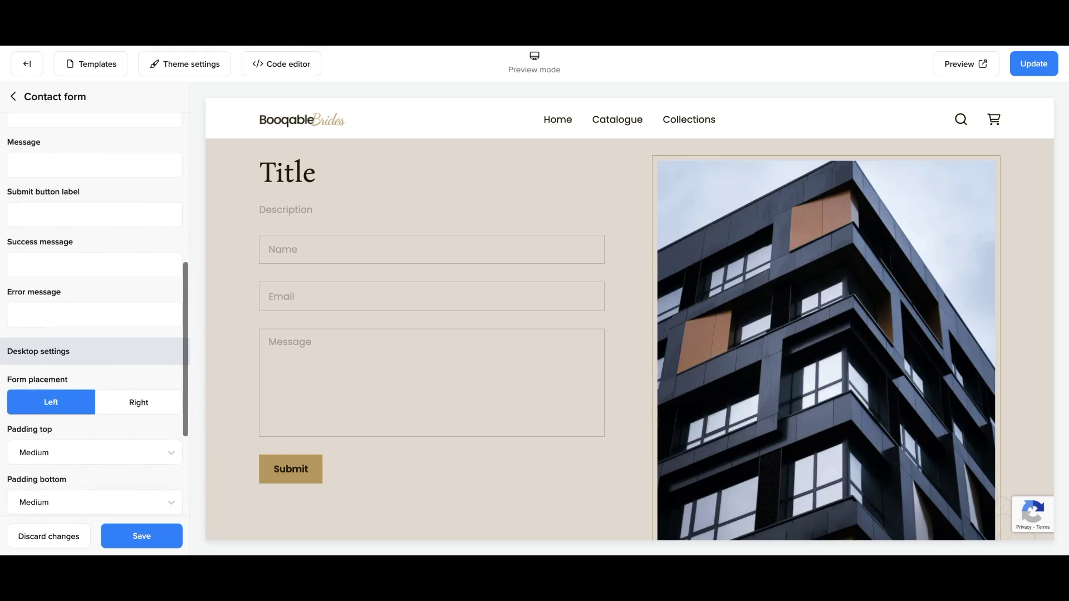
{"action": "left_click", "coordinate": [139, 282]}
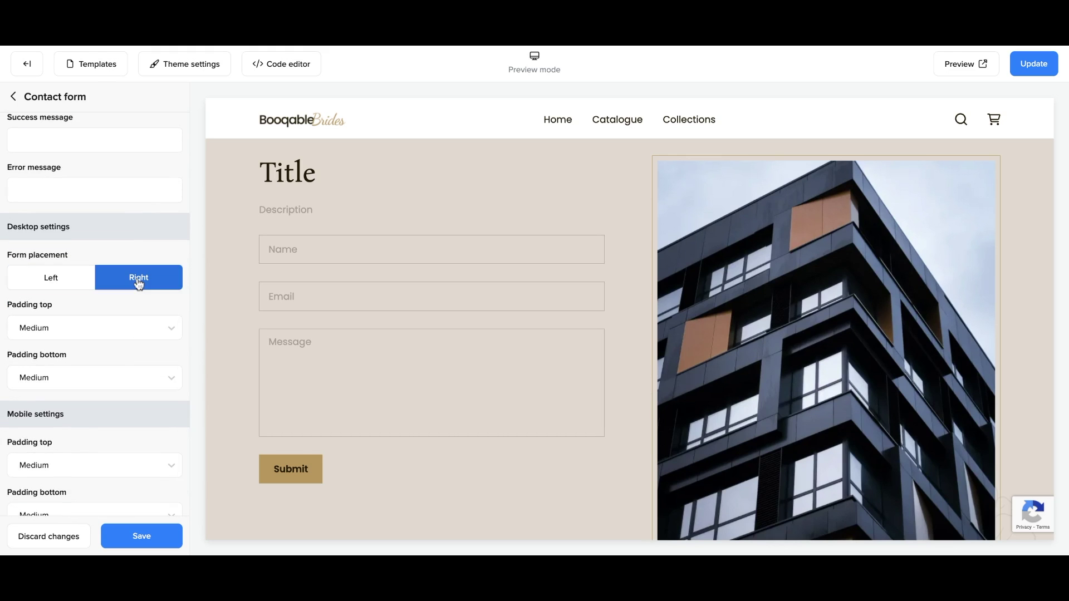
{"action": "scroll", "coordinate": [126, 387], "scroll_direction": "down", "scroll_amount": 2}
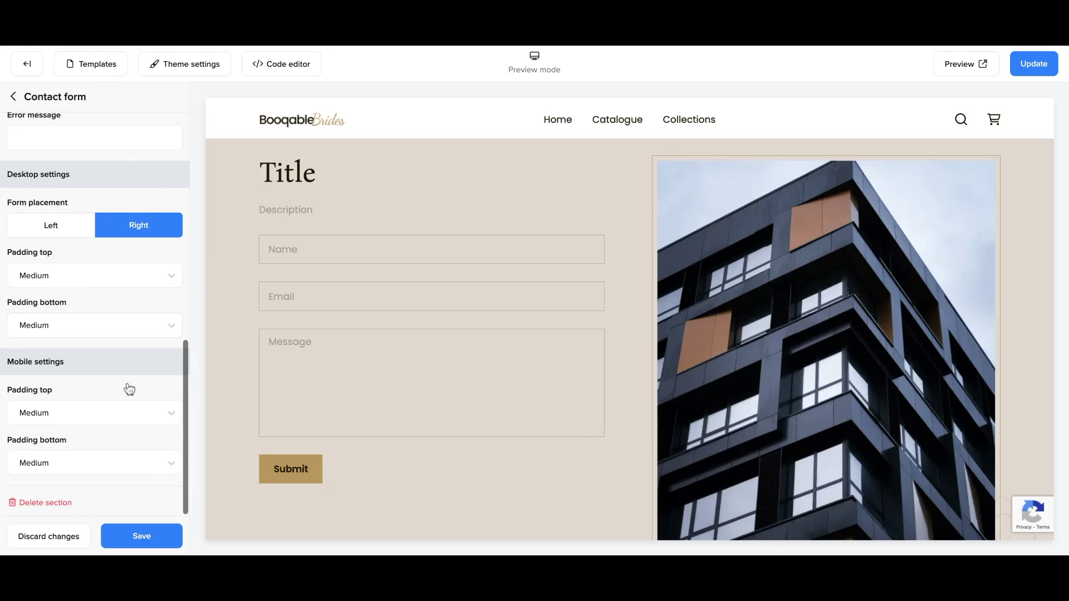
{"action": "left_click", "coordinate": [141, 536]}
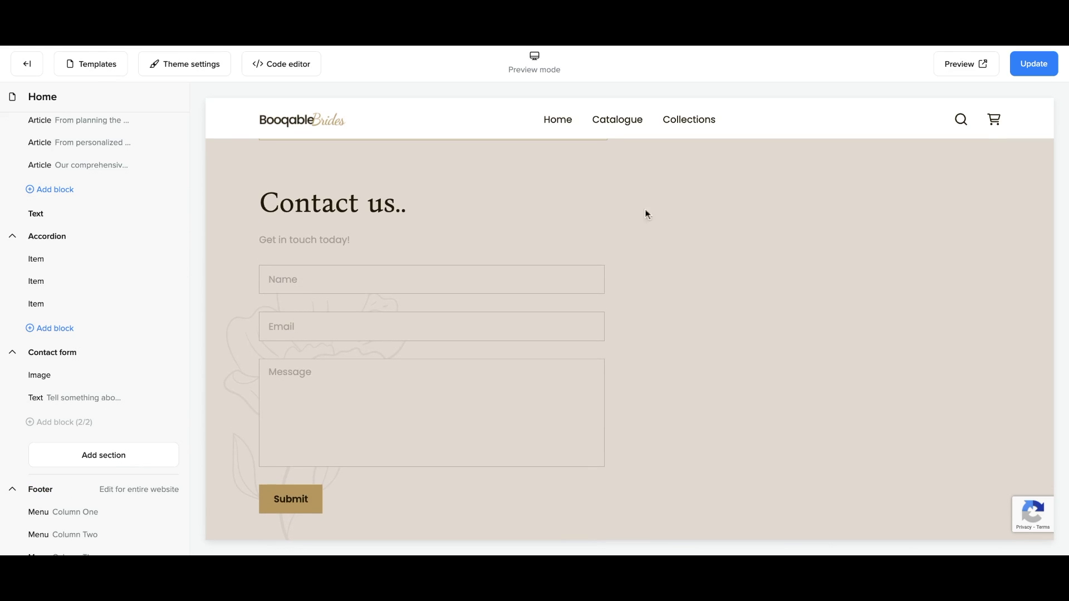
{"action": "left_click", "coordinate": [1032, 72]}
In General styling, try Modern element design, then revert to Classic and save.
{"action": "left_click", "coordinate": [203, 66]}
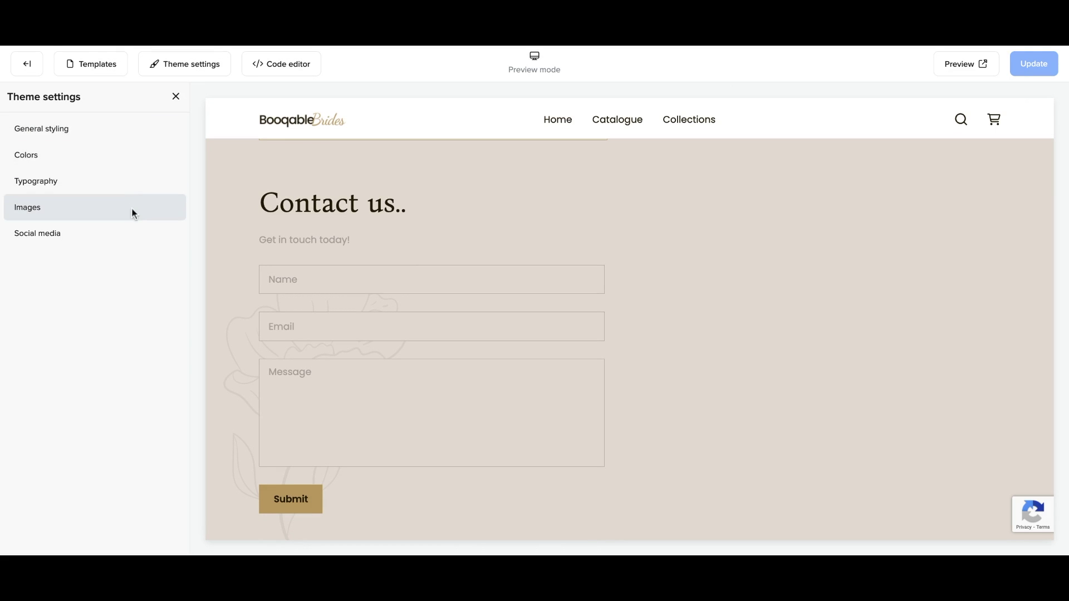
{"action": "left_click", "coordinate": [120, 130]}
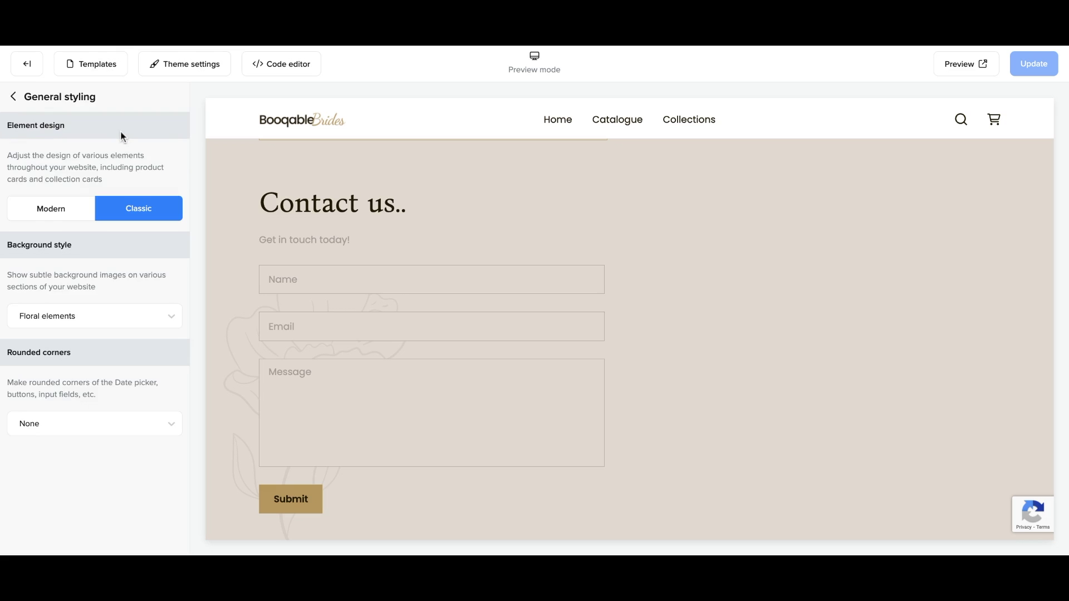
{"action": "left_click", "coordinate": [65, 209]}
{"action": "left_click", "coordinate": [139, 537]}
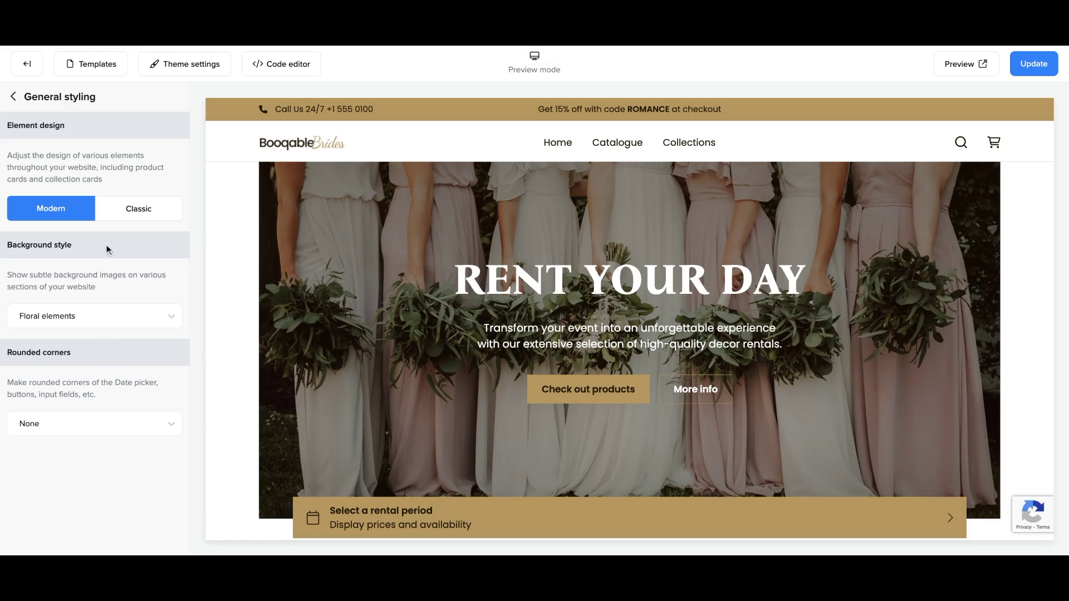
{"action": "left_click", "coordinate": [134, 210]}
{"action": "left_click", "coordinate": [137, 539]}
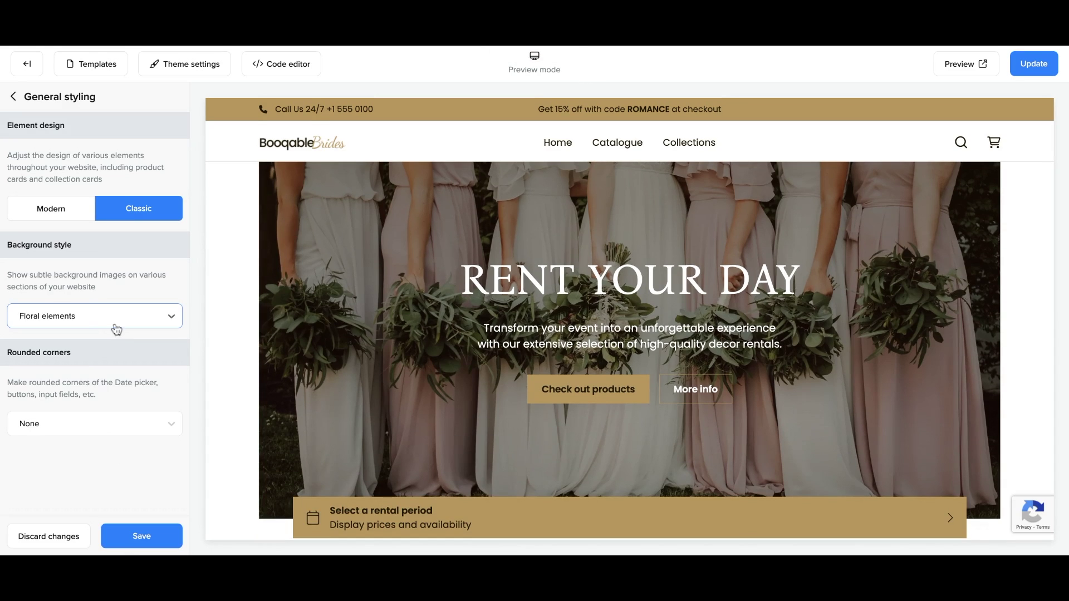
Set Background style to None and Rounded corners to Medium, and save.
{"action": "left_click", "coordinate": [116, 329]}
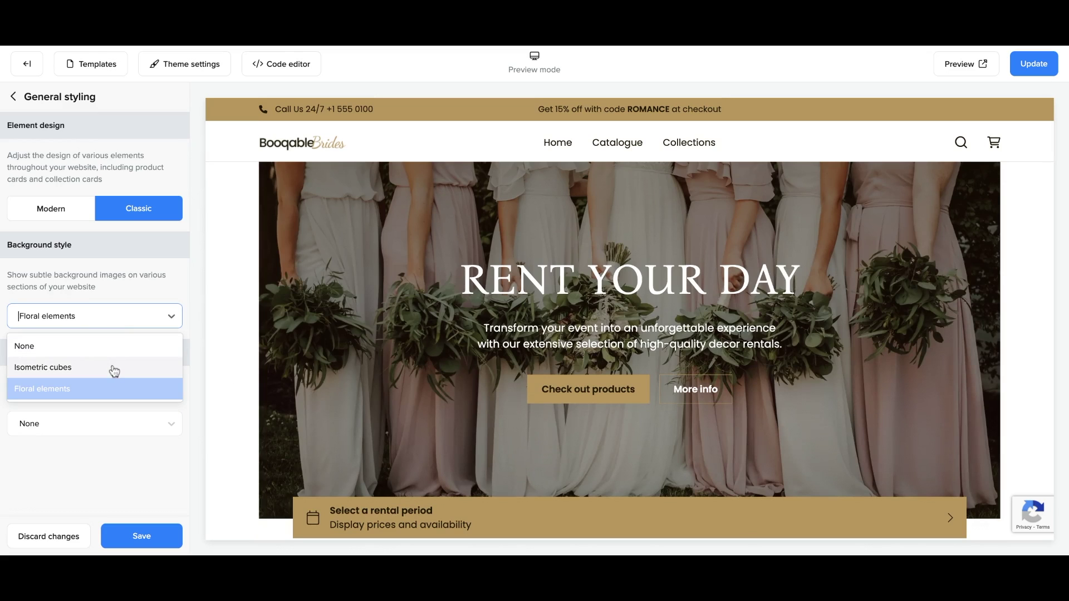
{"action": "left_click", "coordinate": [116, 347]}
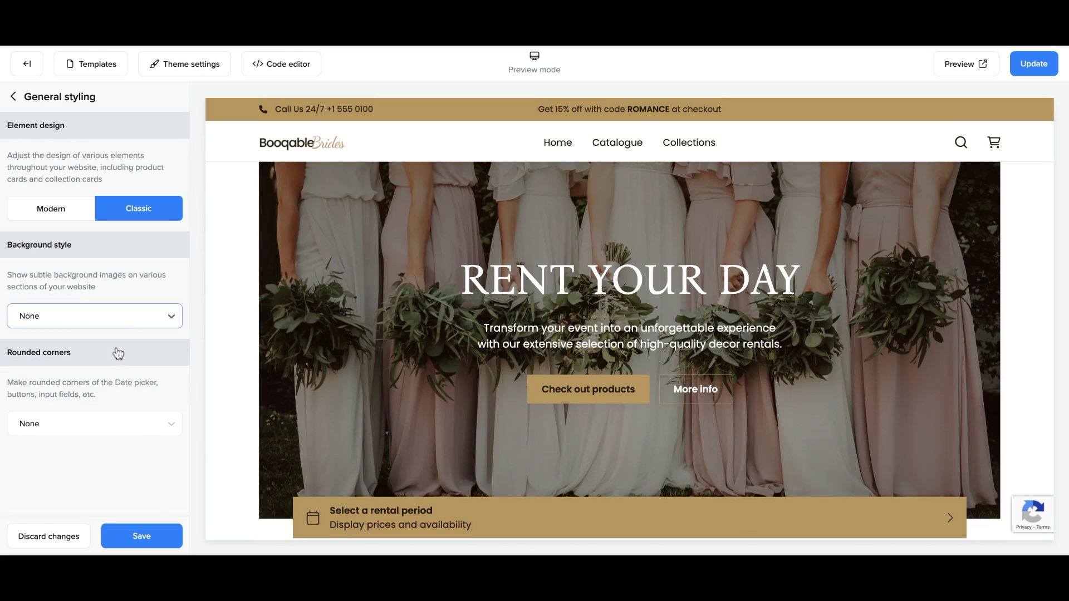
{"action": "left_click", "coordinate": [106, 433]}
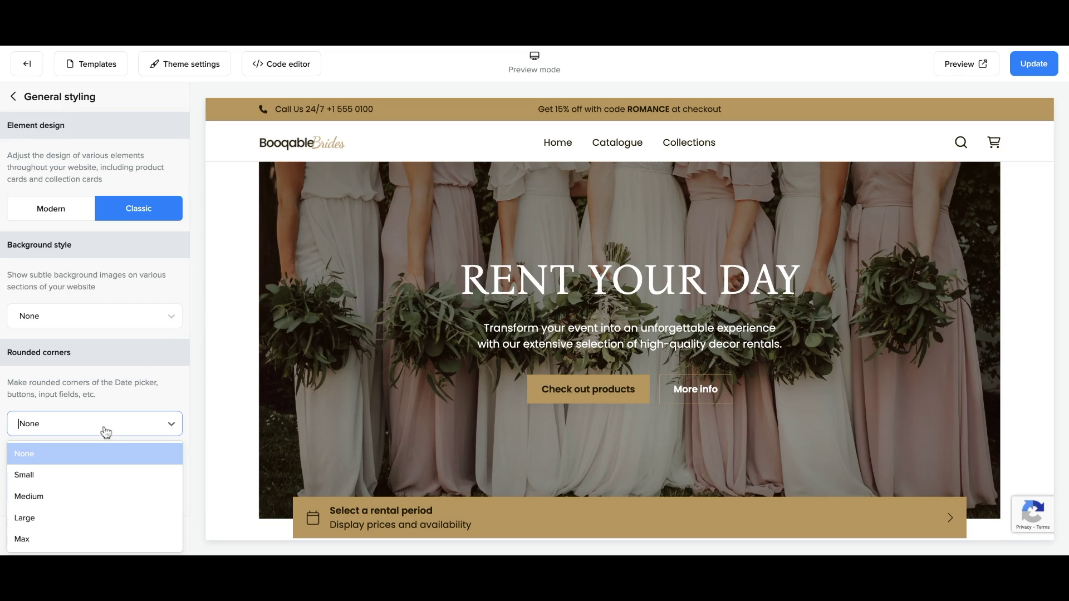
{"action": "left_click", "coordinate": [103, 495]}
{"action": "left_click", "coordinate": [129, 526]}
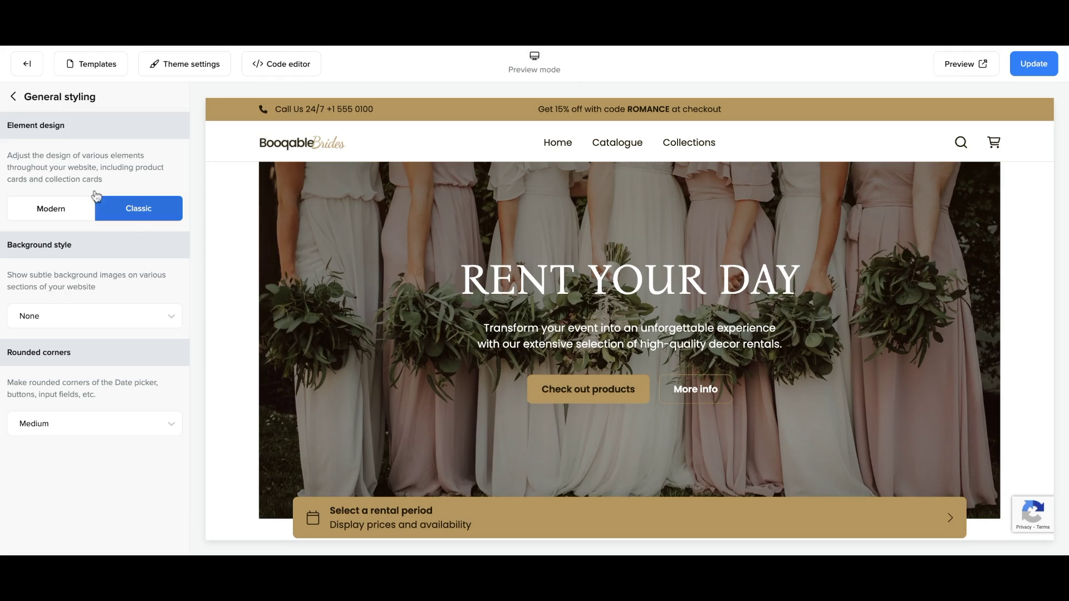
{"action": "left_click", "coordinate": [12, 97]}
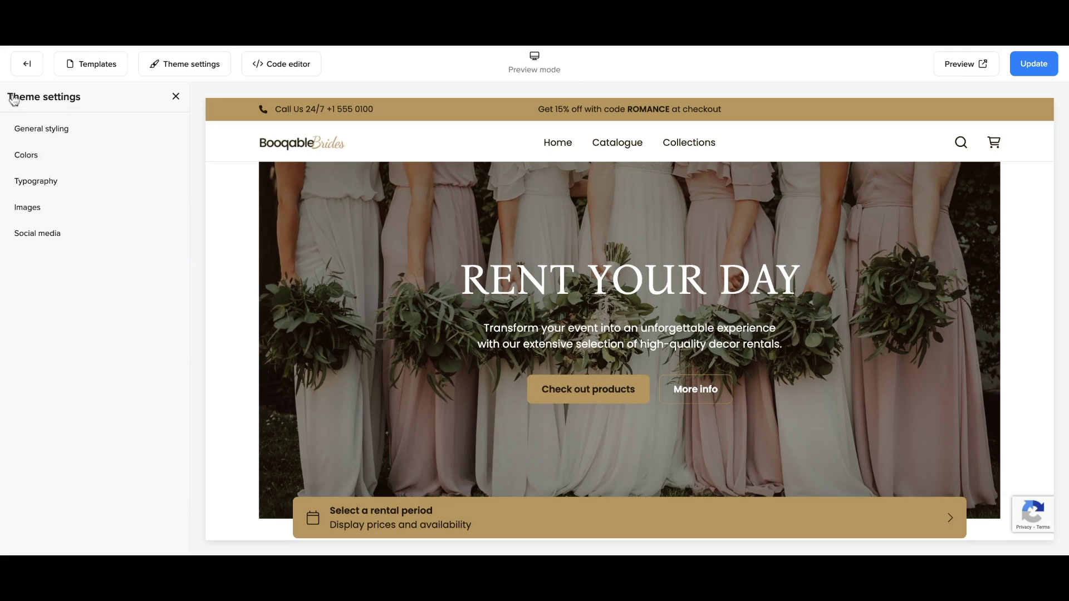
Shift Color set 1's Accent background to a rosier brown and make Accent outline pure white.
{"action": "left_click", "coordinate": [53, 153]}
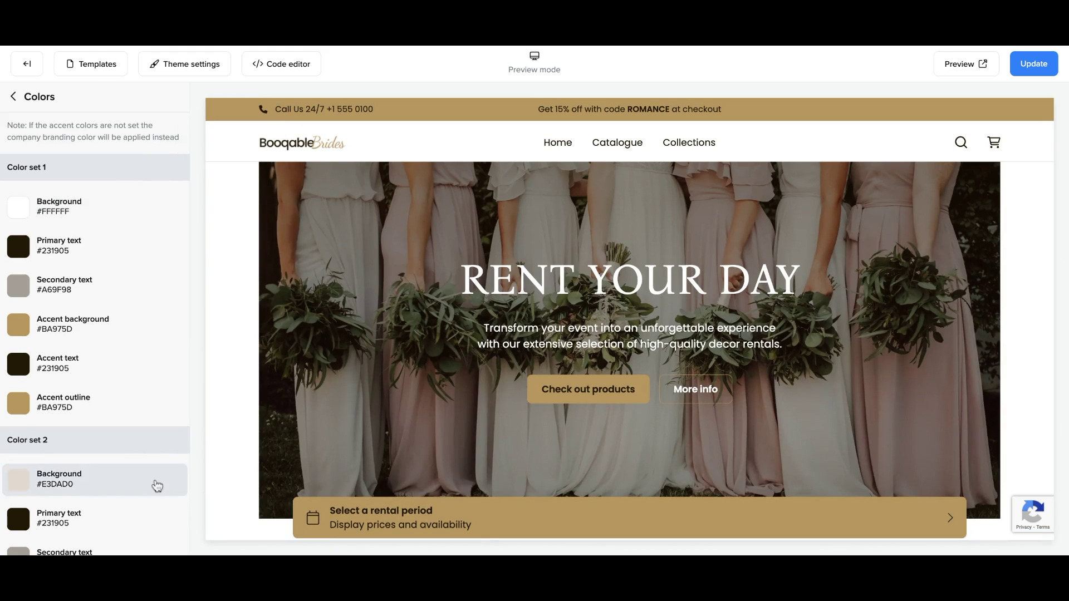
{"action": "scroll", "coordinate": [155, 484], "scroll_direction": "down", "scroll_amount": 5}
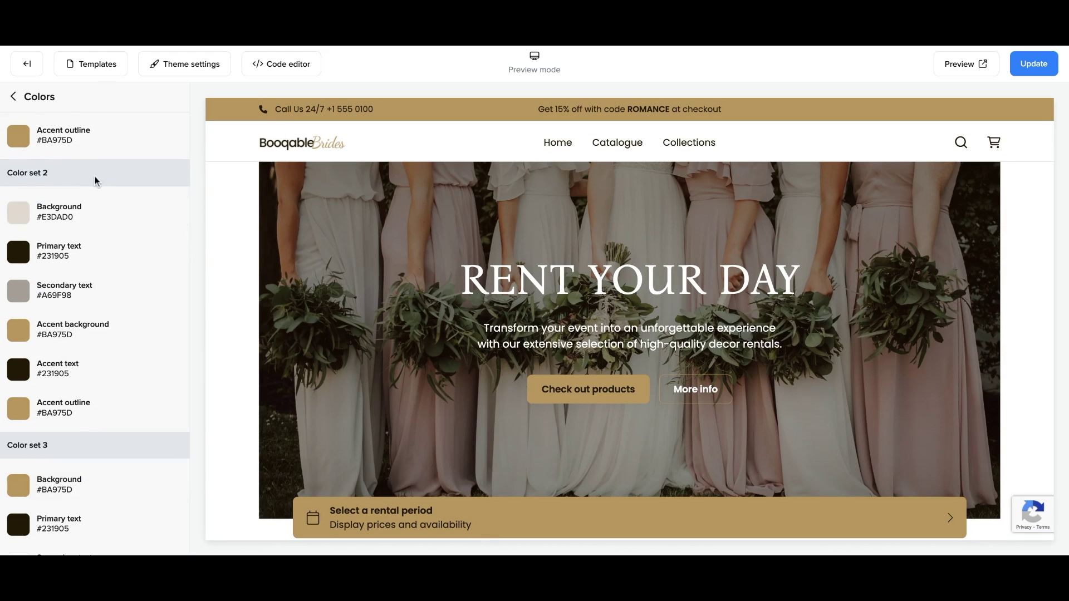
{"action": "scroll", "coordinate": [288, 259], "scroll_direction": "down", "scroll_amount": 15}
{"action": "scroll", "coordinate": [288, 259], "scroll_direction": "down", "scroll_amount": 10}
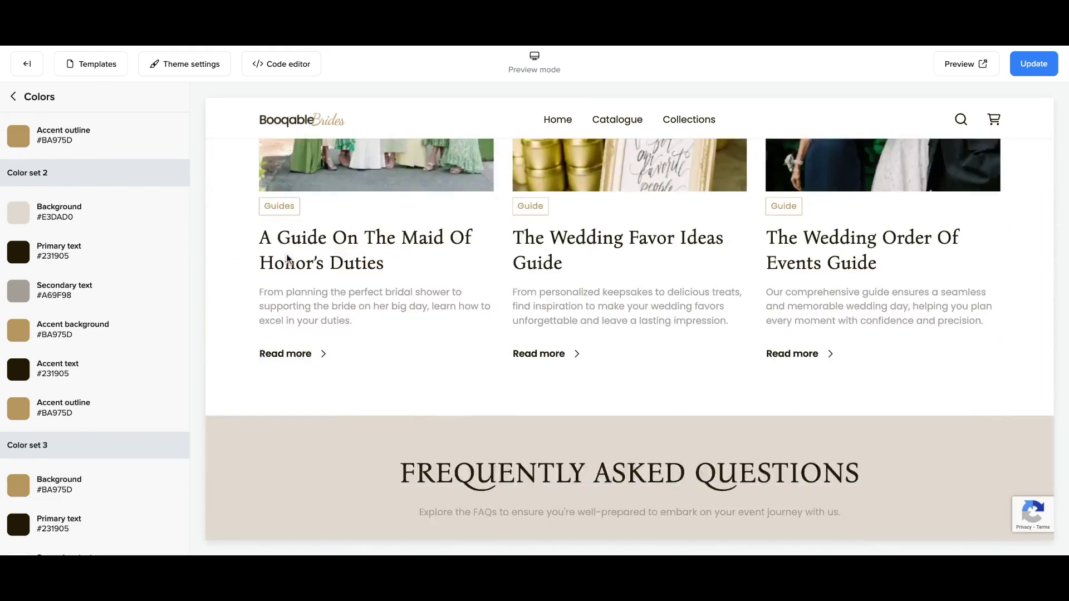
{"action": "scroll", "coordinate": [288, 259], "scroll_direction": "down", "scroll_amount": 6}
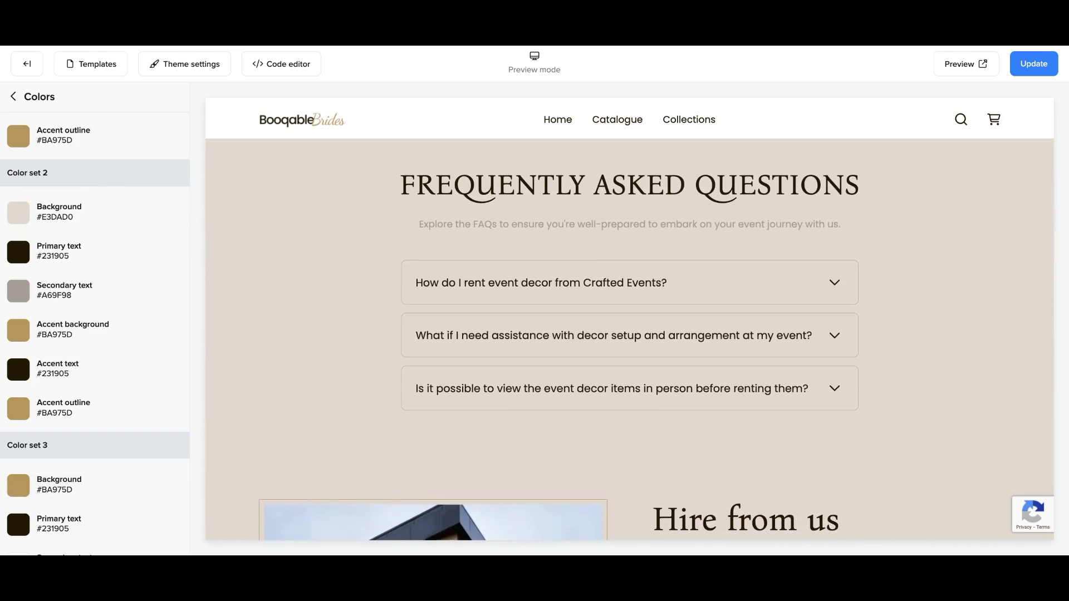
{"action": "scroll", "coordinate": [630, 340], "scroll_direction": "down", "scroll_amount": 8}
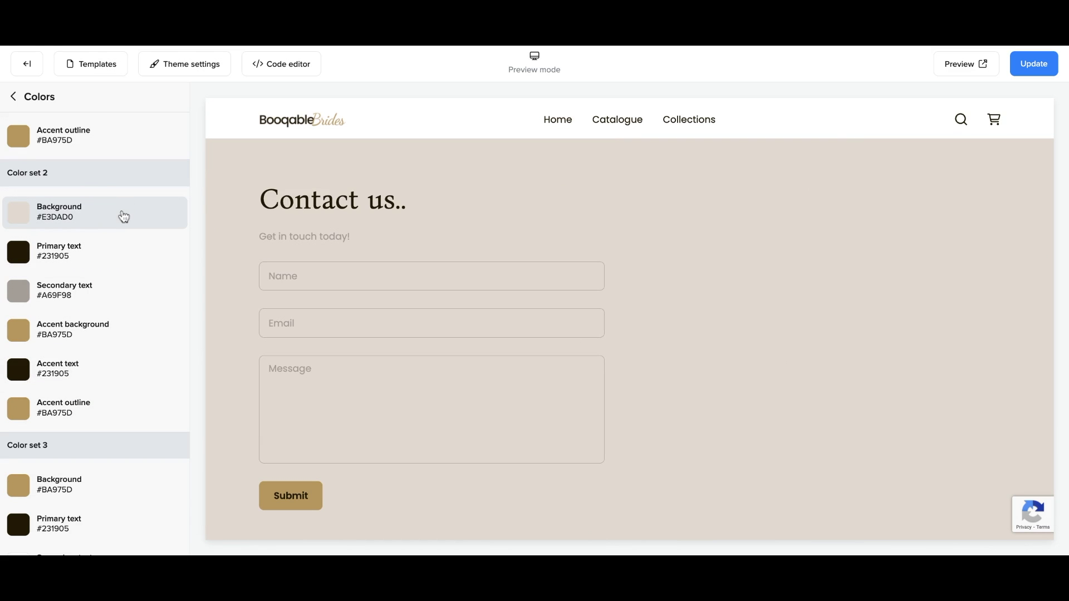
{"action": "scroll", "coordinate": [114, 232], "scroll_direction": "up", "scroll_amount": 5}
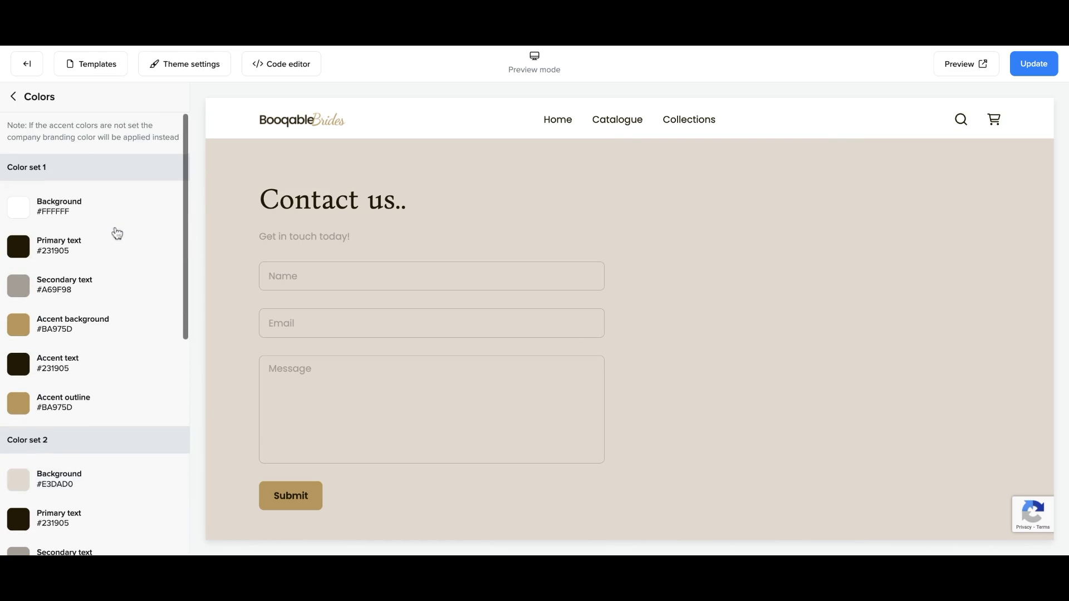
{"action": "left_click", "coordinate": [97, 316]}
{"action": "left_click_drag", "start_coordinate": [220, 341], "coordinate": [212, 342]}
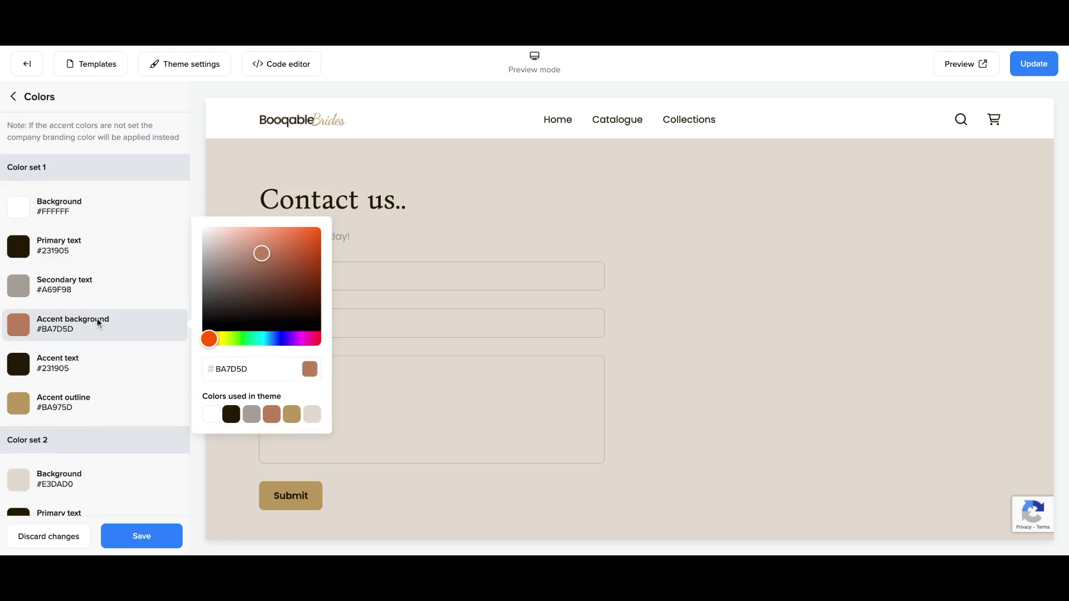
{"action": "left_click", "coordinate": [84, 400]}
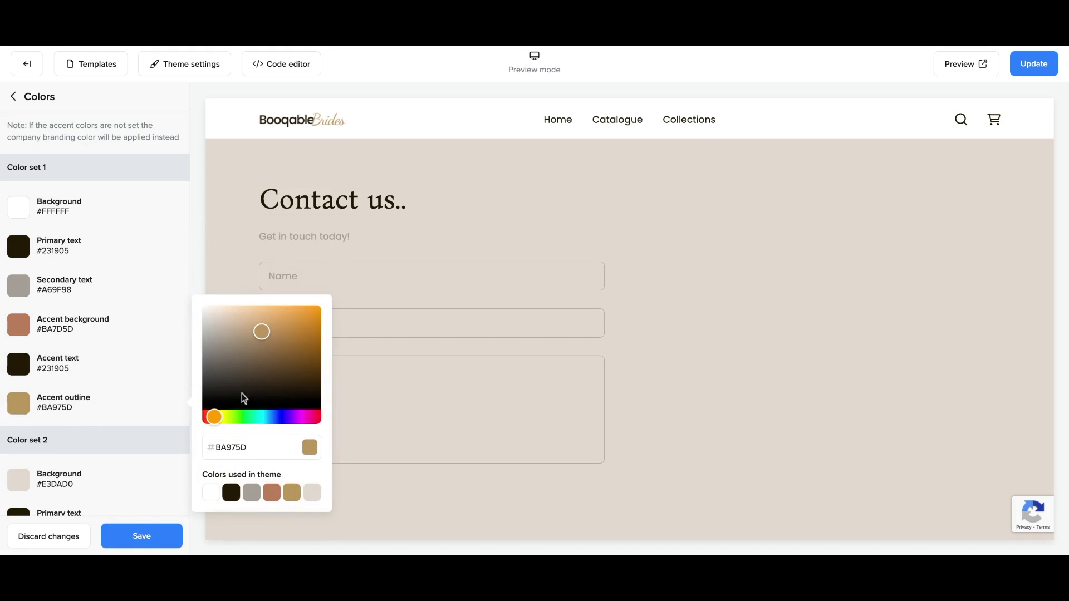
{"action": "left_click_drag", "start_coordinate": [261, 333], "coordinate": [188, 299]}
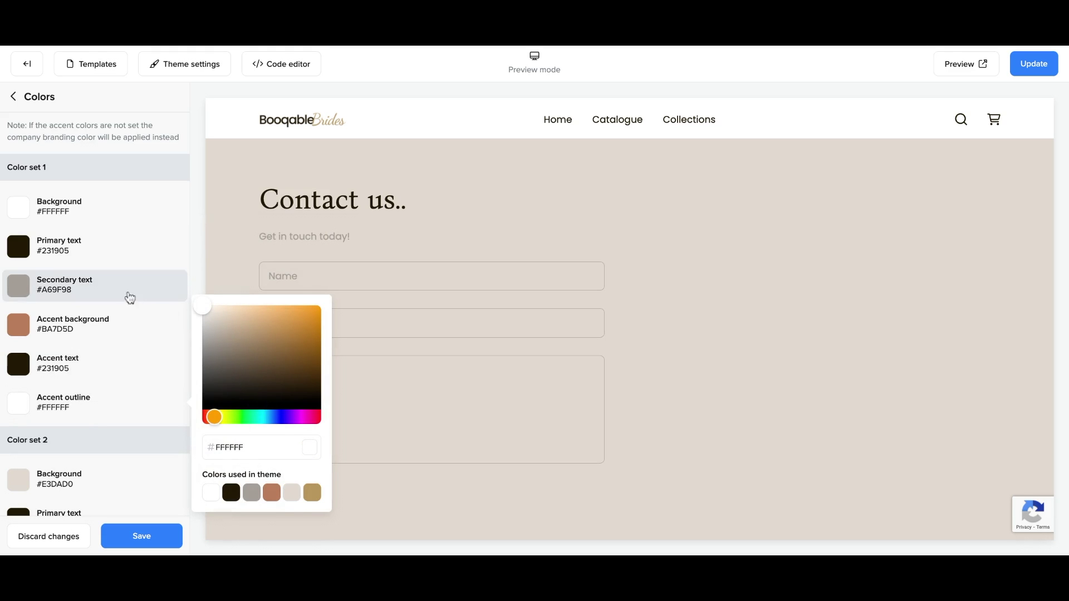
Set the Primary text colour to softer grey #65615B.
{"action": "left_click", "coordinate": [125, 255]}
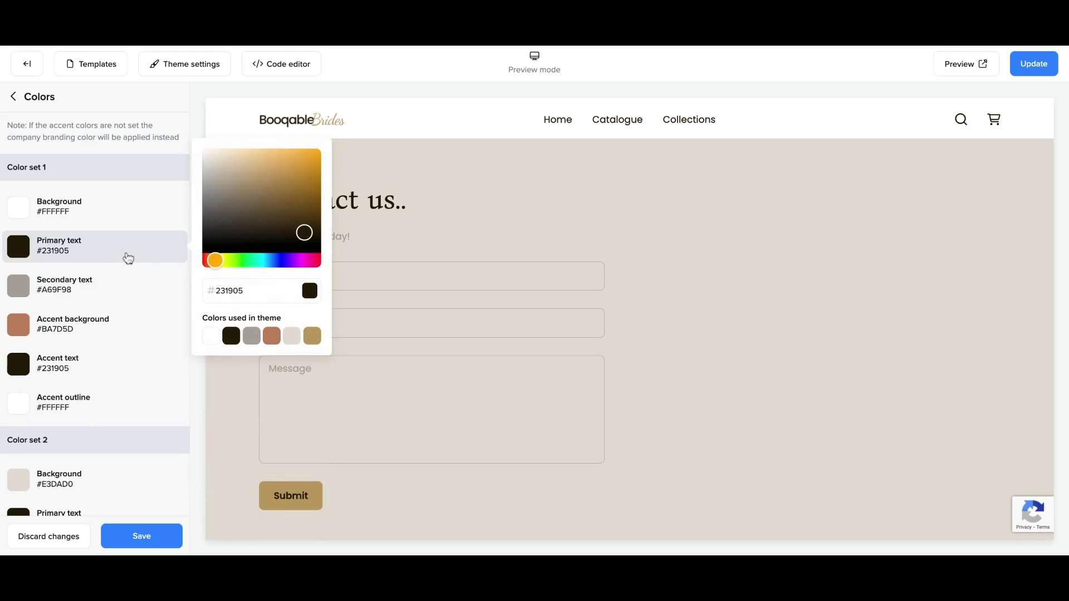
{"action": "left_click", "coordinate": [216, 212]}
{"action": "left_click", "coordinate": [158, 372]}
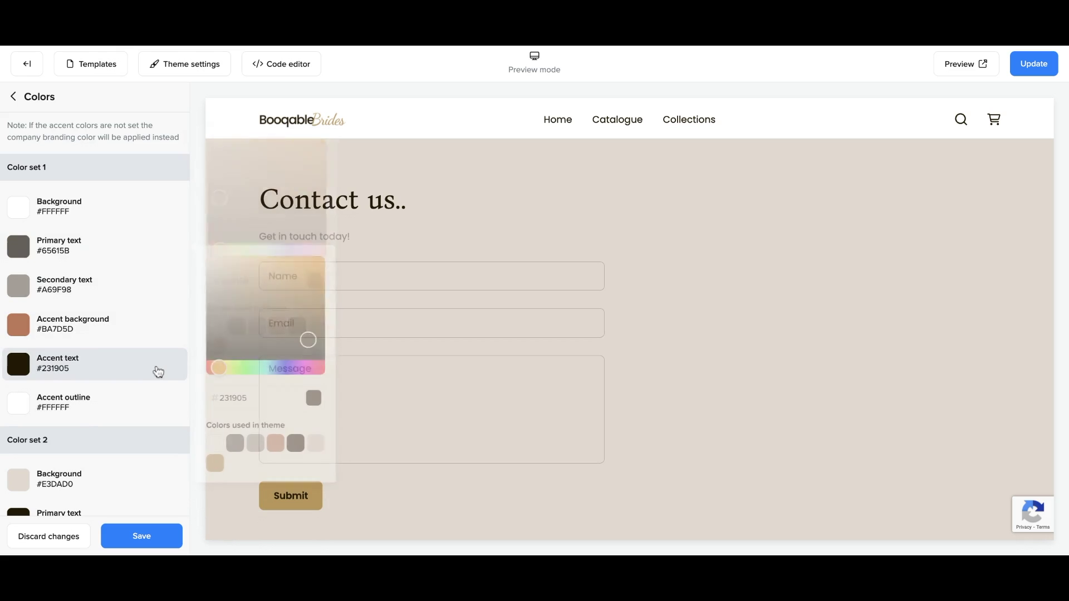
{"action": "left_click", "coordinate": [198, 234]}
Change Color set 2's Accent background to a lighter gold.
{"action": "scroll", "coordinate": [130, 419], "scroll_direction": "down", "scroll_amount": 2}
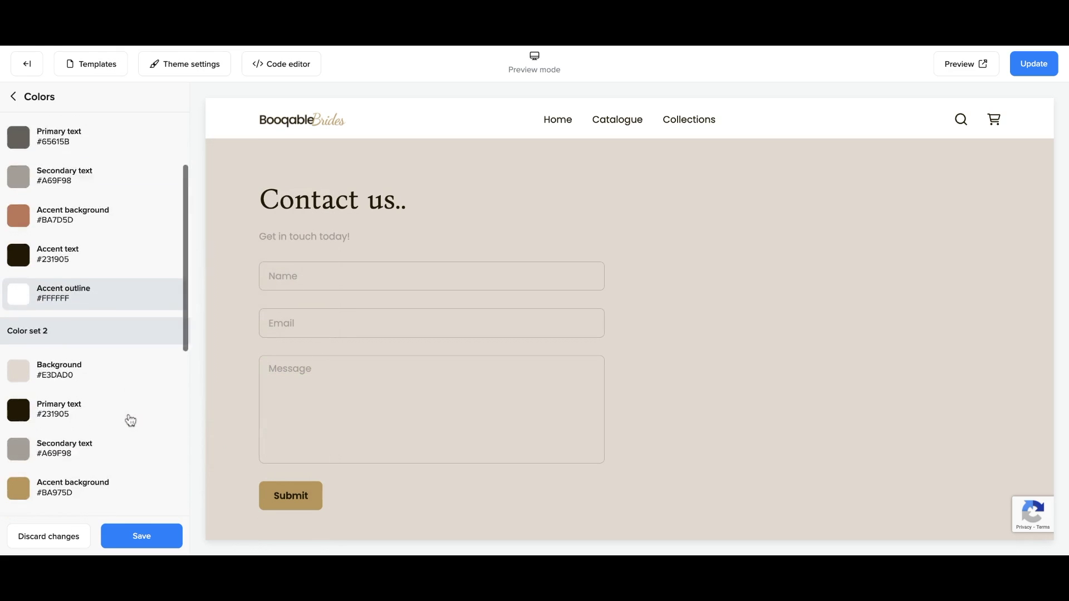
{"action": "scroll", "coordinate": [130, 420], "scroll_direction": "down", "scroll_amount": 2}
{"action": "left_click", "coordinate": [109, 411]}
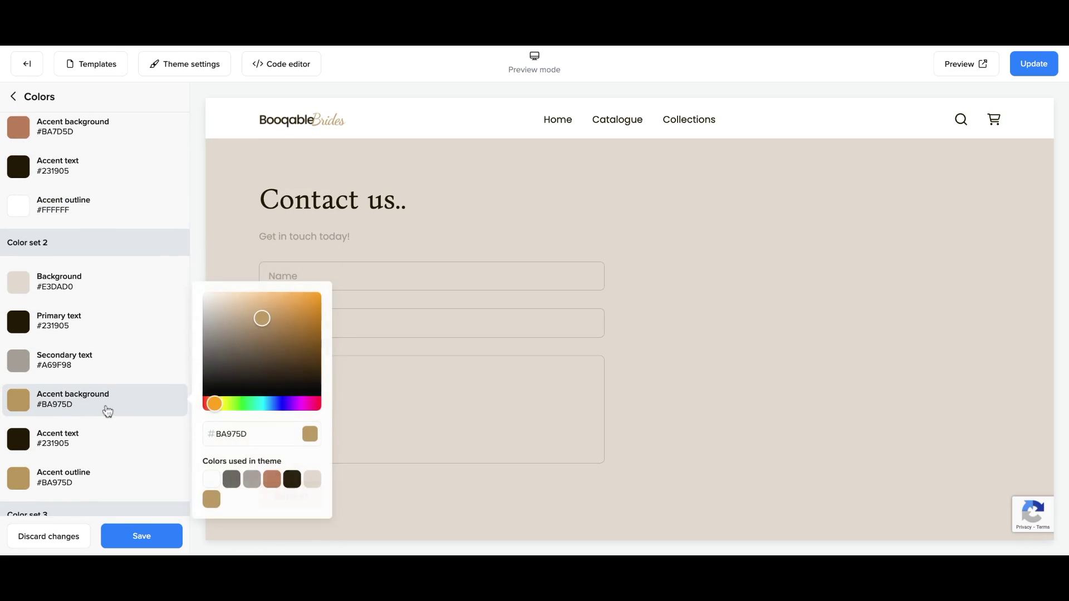
{"action": "left_click", "coordinate": [221, 402]}
{"action": "mouse_move", "coordinate": [261, 320]}
{"action": "left_mouse_down"}
{"action": "mouse_move", "coordinate": [232, 306]}
{"action": "mouse_move", "coordinate": [234, 294]}
{"action": "left_mouse_up"}
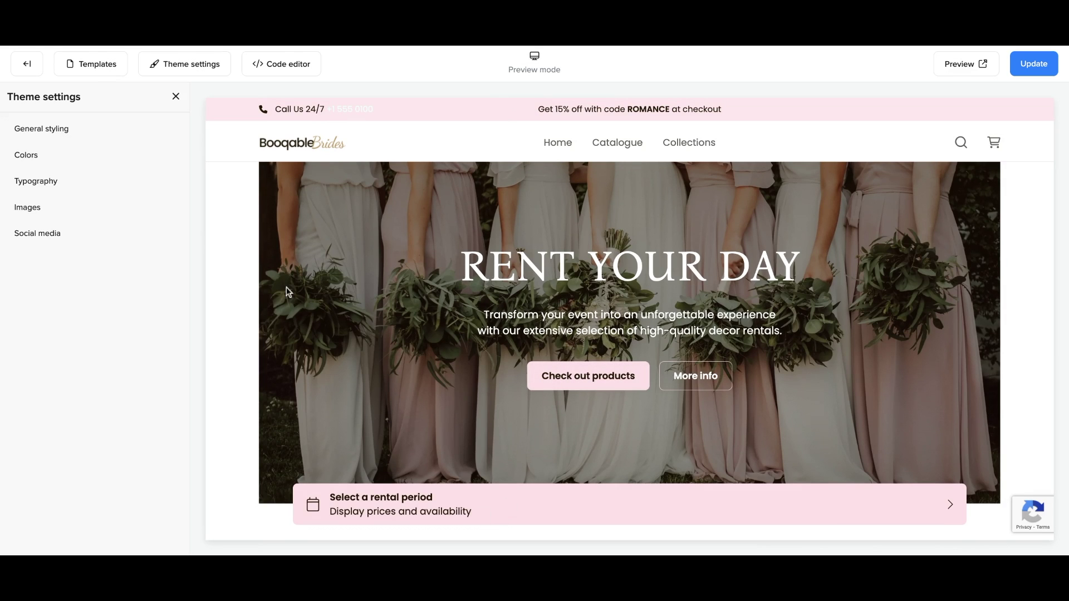
Set the heading font to Alegreya, body to Alice and tagline to Alegreya SC, then save.
{"action": "left_click", "coordinate": [105, 181]}
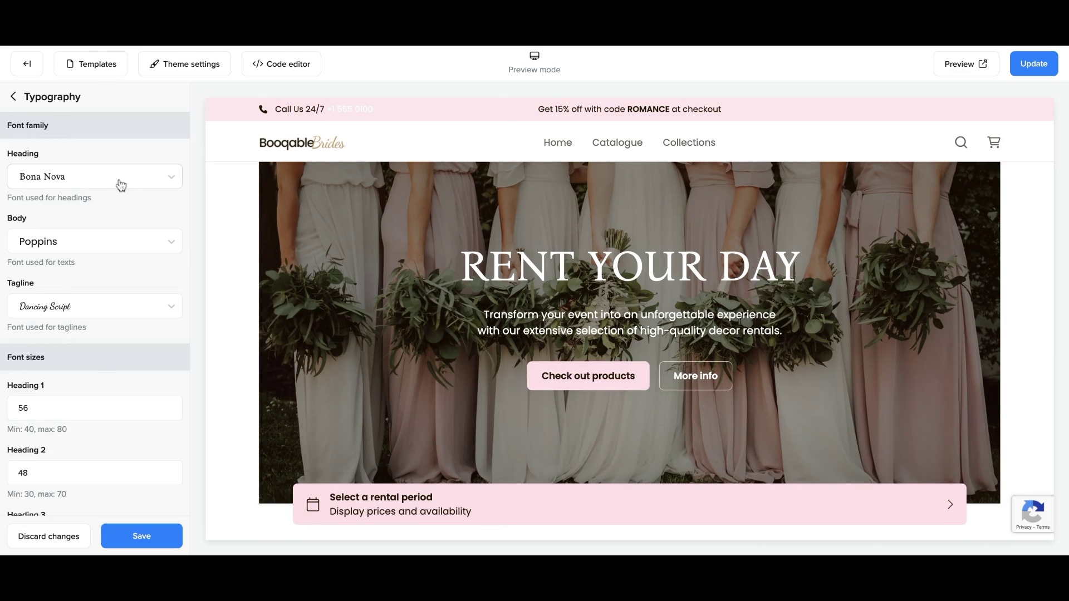
{"action": "left_click", "coordinate": [69, 183]}
{"action": "scroll", "coordinate": [78, 341], "scroll_direction": "down", "scroll_amount": 2}
{"action": "scroll", "coordinate": [78, 341], "scroll_direction": "down", "scroll_amount": 3}
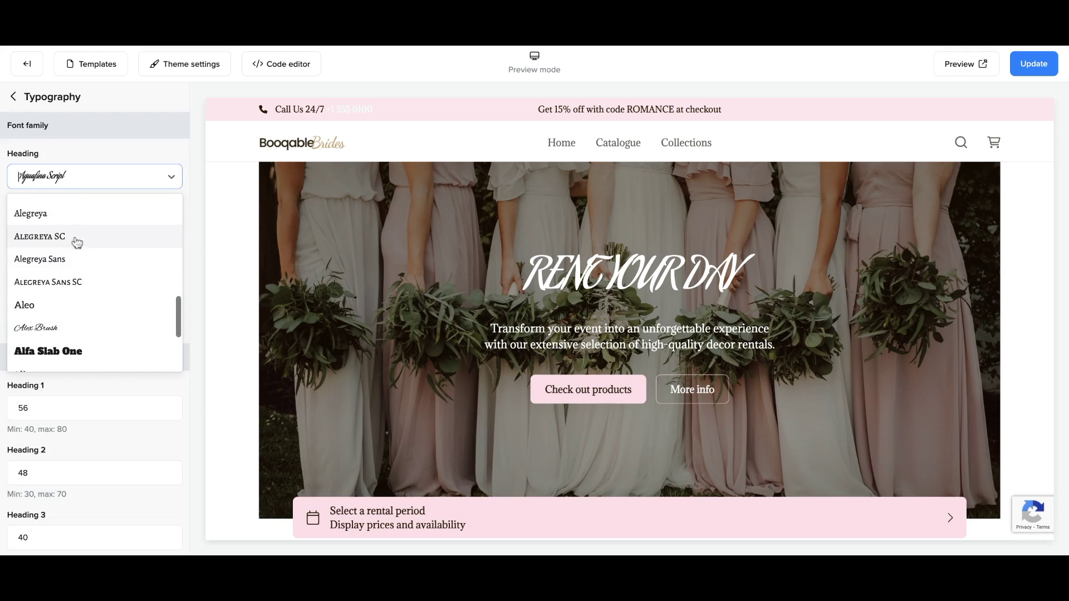
{"action": "left_click", "coordinate": [76, 216]}
{"action": "left_click", "coordinate": [78, 244]}
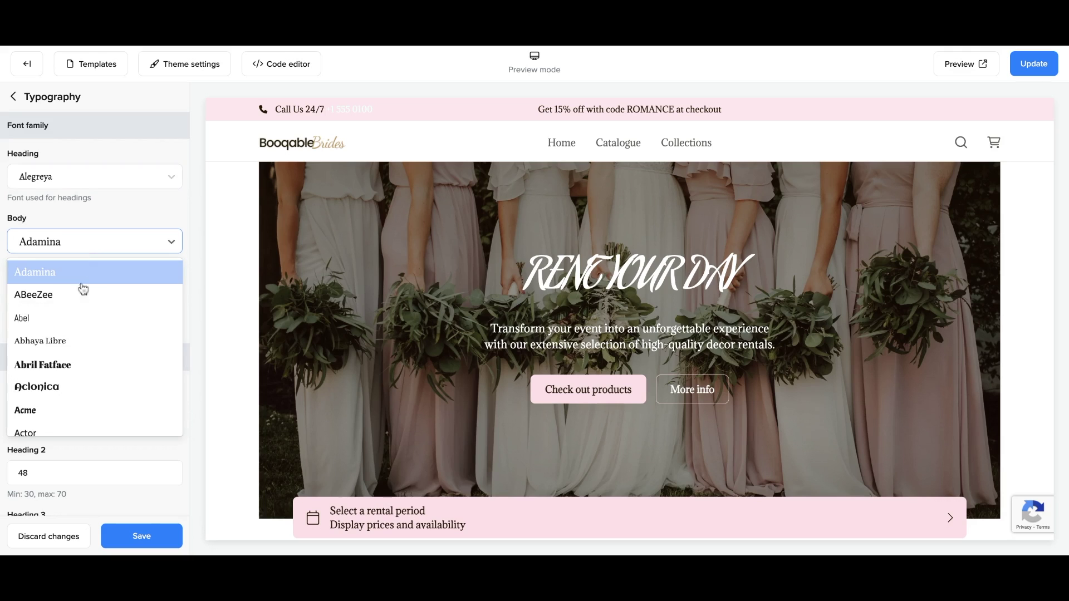
{"action": "scroll", "coordinate": [83, 350], "scroll_direction": "down", "scroll_amount": 5}
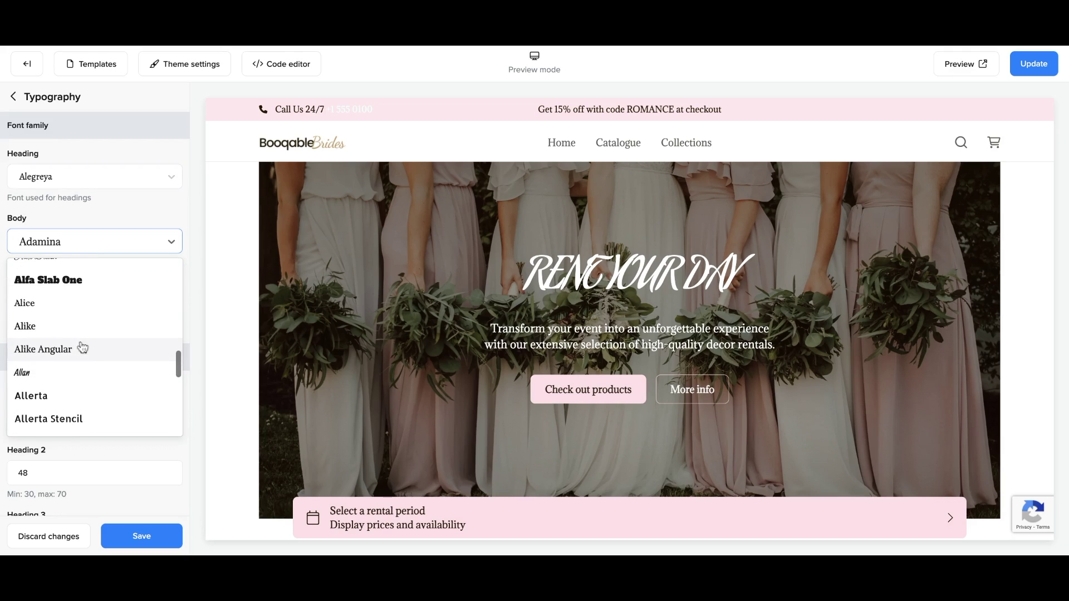
{"action": "left_click", "coordinate": [80, 305]}
{"action": "left_click", "coordinate": [78, 306]}
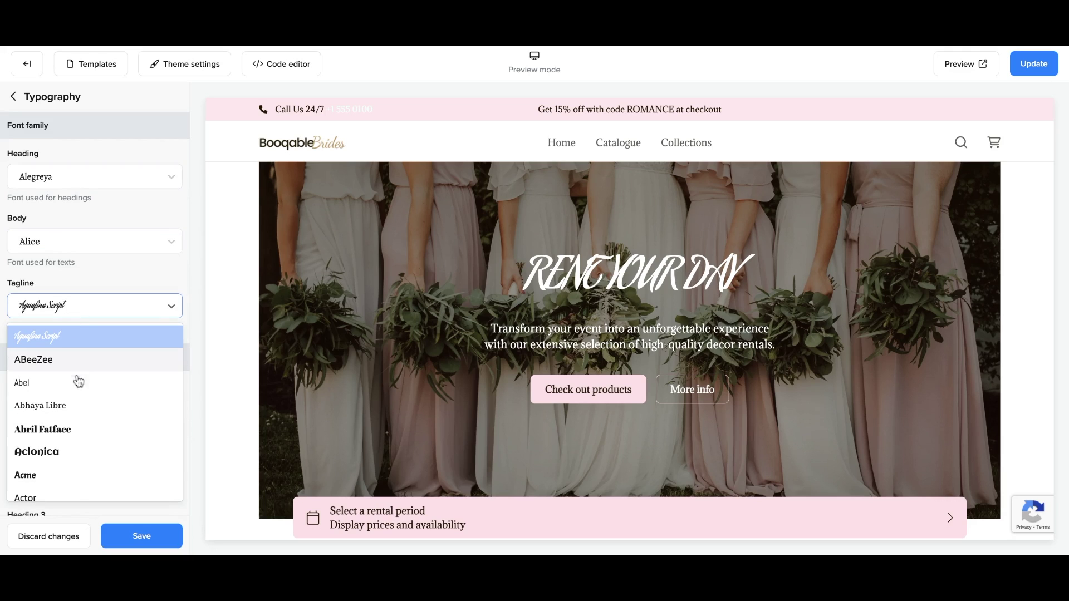
{"action": "scroll", "coordinate": [82, 430], "scroll_direction": "down", "scroll_amount": 6}
{"action": "scroll", "coordinate": [83, 435], "scroll_direction": "down", "scroll_amount": 4}
{"action": "scroll", "coordinate": [81, 432], "scroll_direction": "up", "scroll_amount": 3}
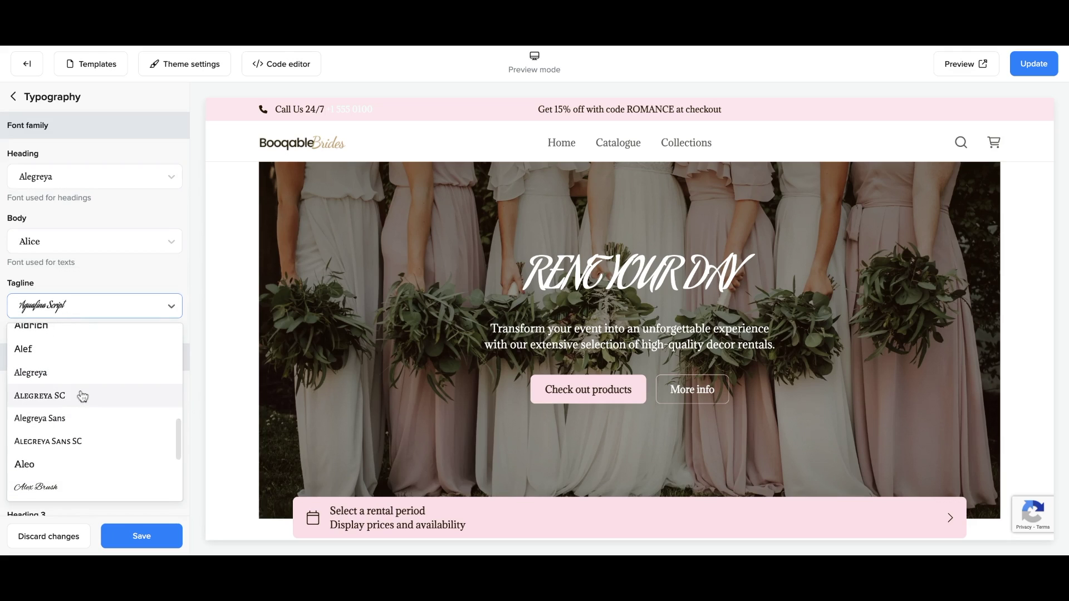
{"action": "left_click", "coordinate": [82, 396]}
{"action": "left_click", "coordinate": [144, 535]}
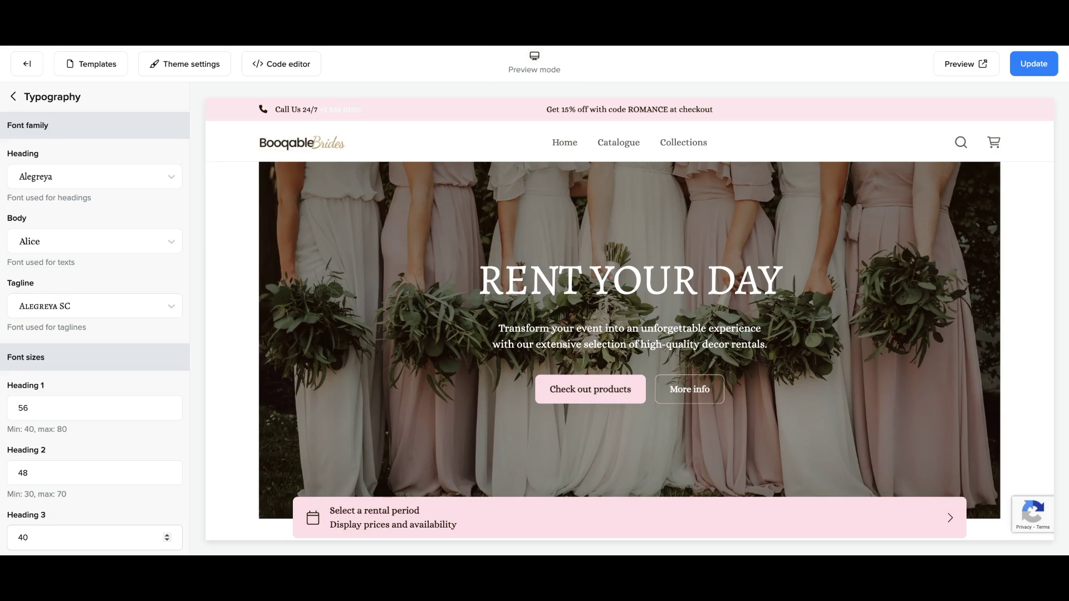
Change the Heading 1 size to 65 and save the typography settings.
{"action": "scroll", "coordinate": [124, 506], "scroll_direction": "down", "scroll_amount": 2}
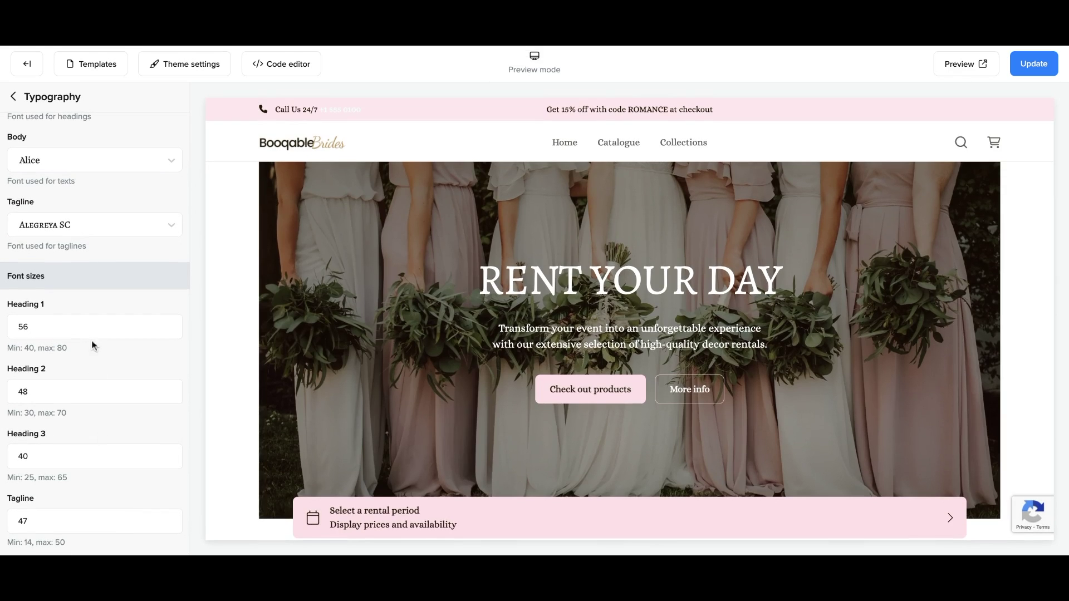
{"action": "double_click", "coordinate": [93, 325]}
{"action": "type", "text": "65"}
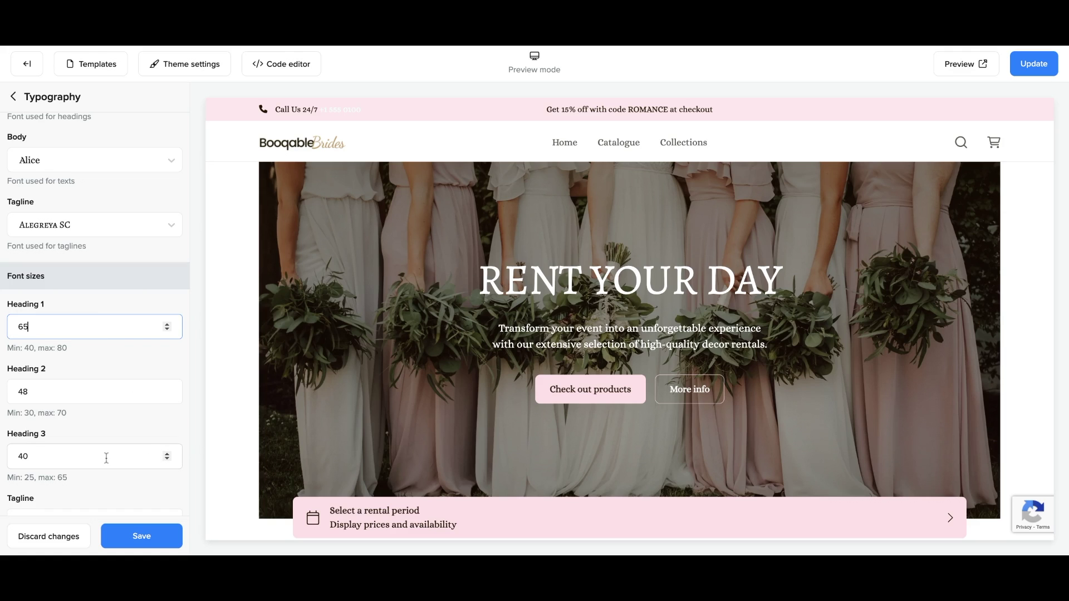
{"action": "scroll", "coordinate": [104, 456], "scroll_direction": "down", "scroll_amount": 1}
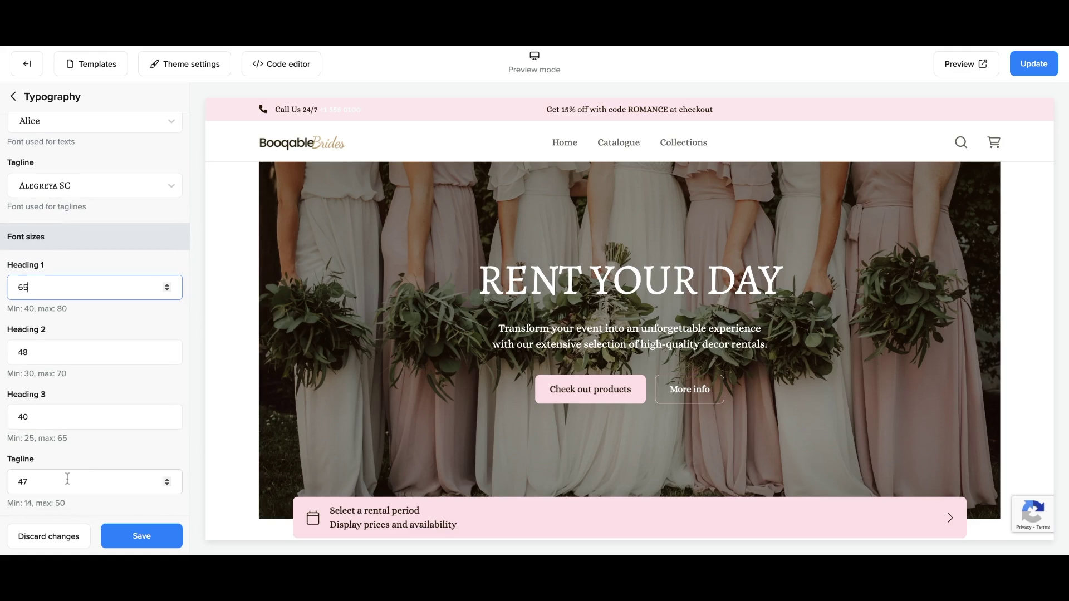
{"action": "left_click", "coordinate": [139, 535]}
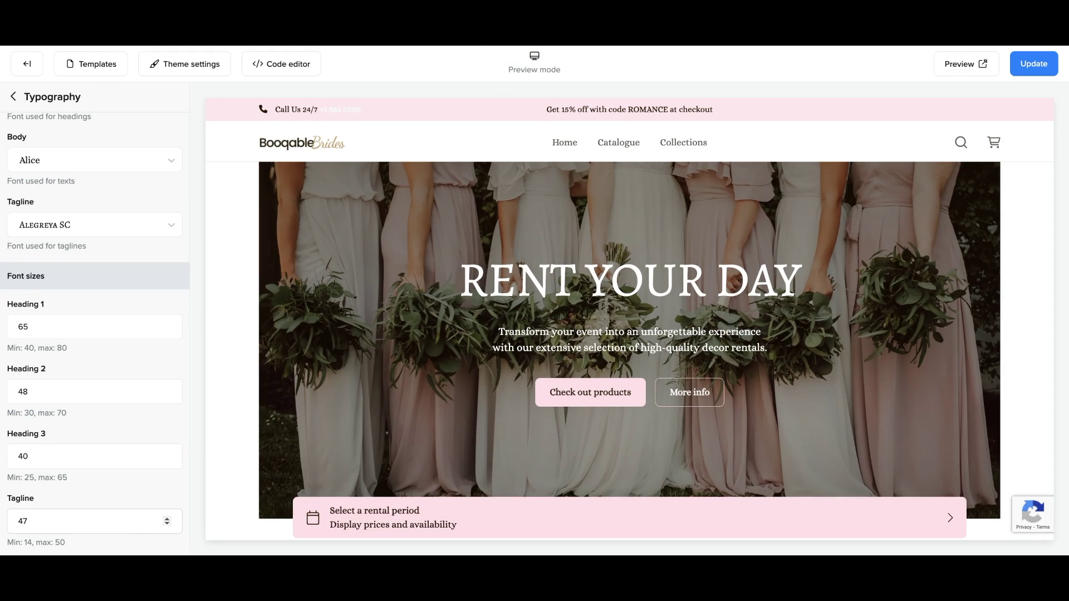
{"action": "left_click", "coordinate": [14, 97]}
{"action": "left_click", "coordinate": [44, 207]}
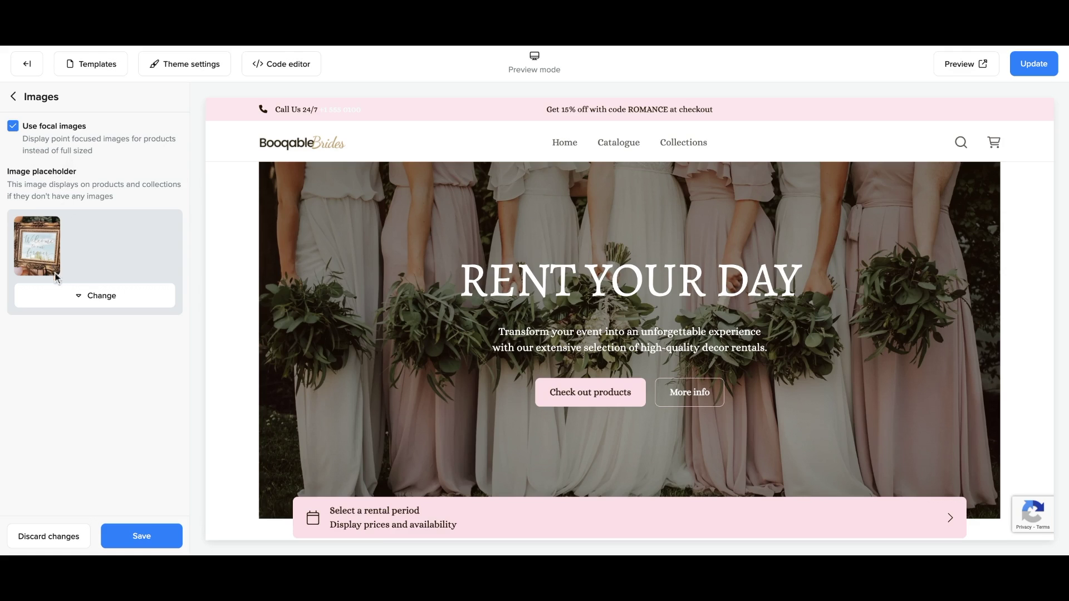
Delete the image placeholder used for products and collections, and save the image settings.
{"action": "left_click", "coordinate": [68, 301]}
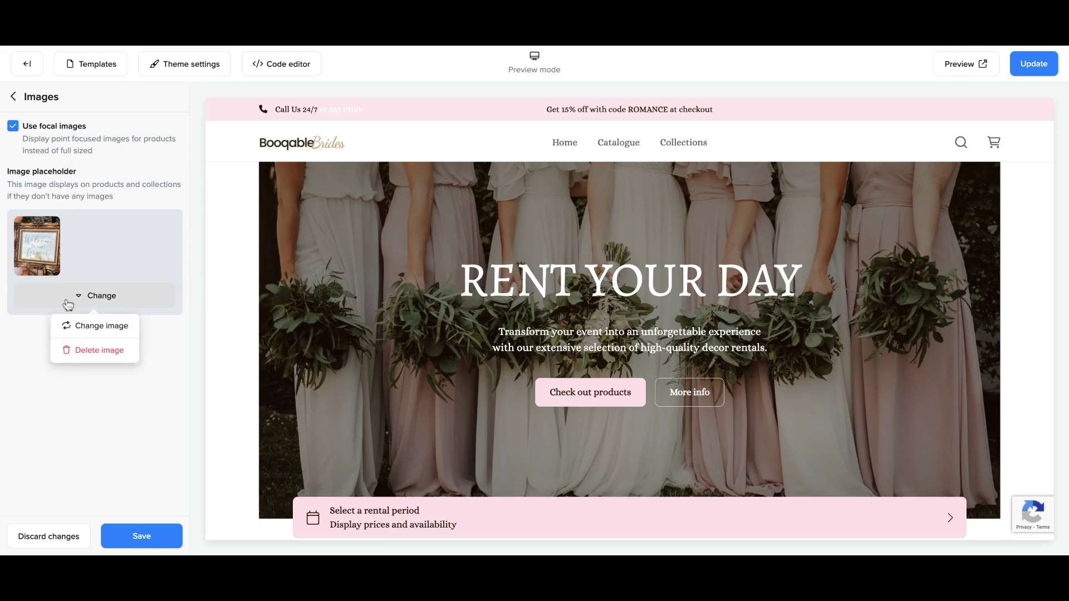
{"action": "left_click", "coordinate": [86, 352]}
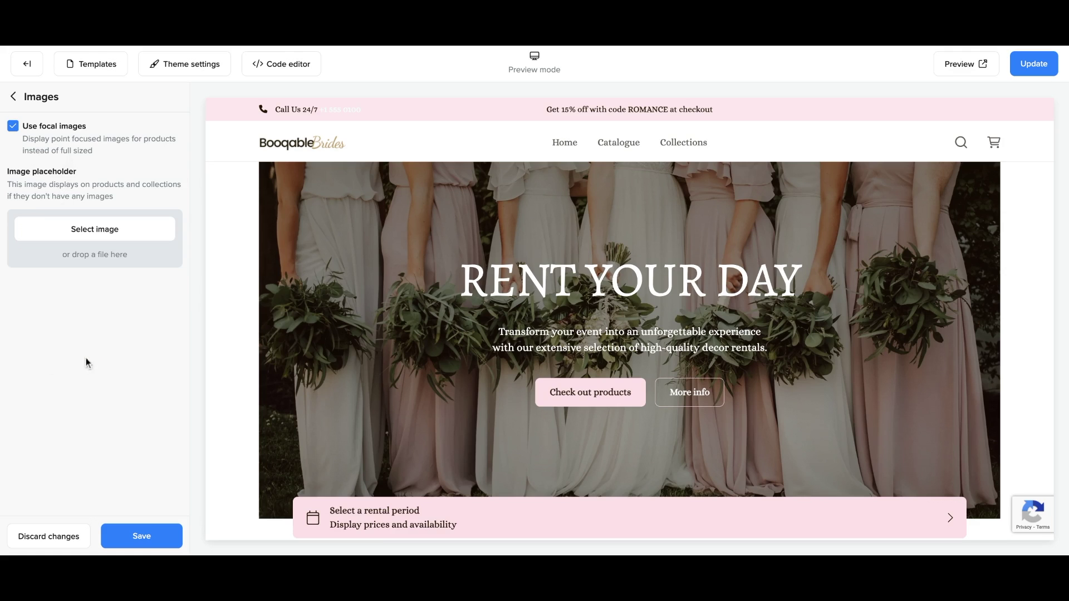
{"action": "left_click", "coordinate": [143, 526]}
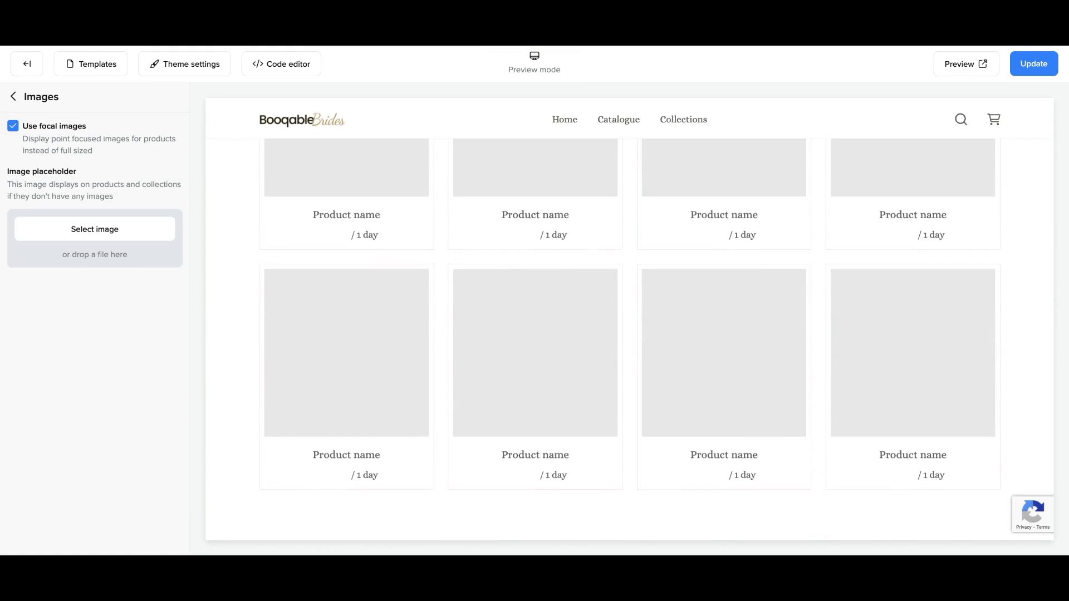
{"action": "scroll", "coordinate": [629, 318], "scroll_direction": "up", "scroll_amount": 7}
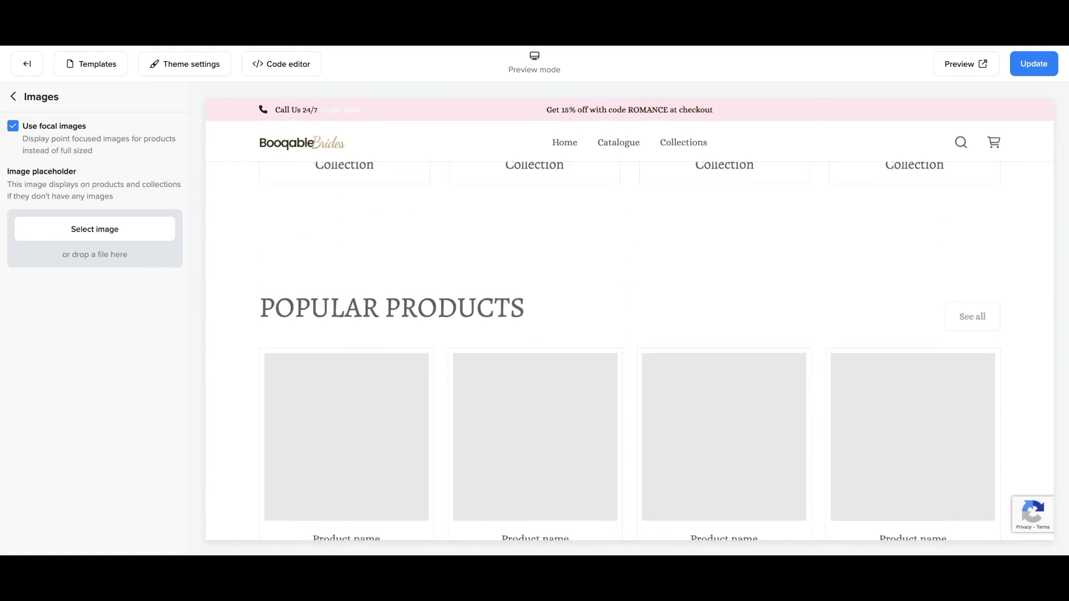
{"action": "scroll", "coordinate": [629, 351], "scroll_direction": "up", "scroll_amount": 7}
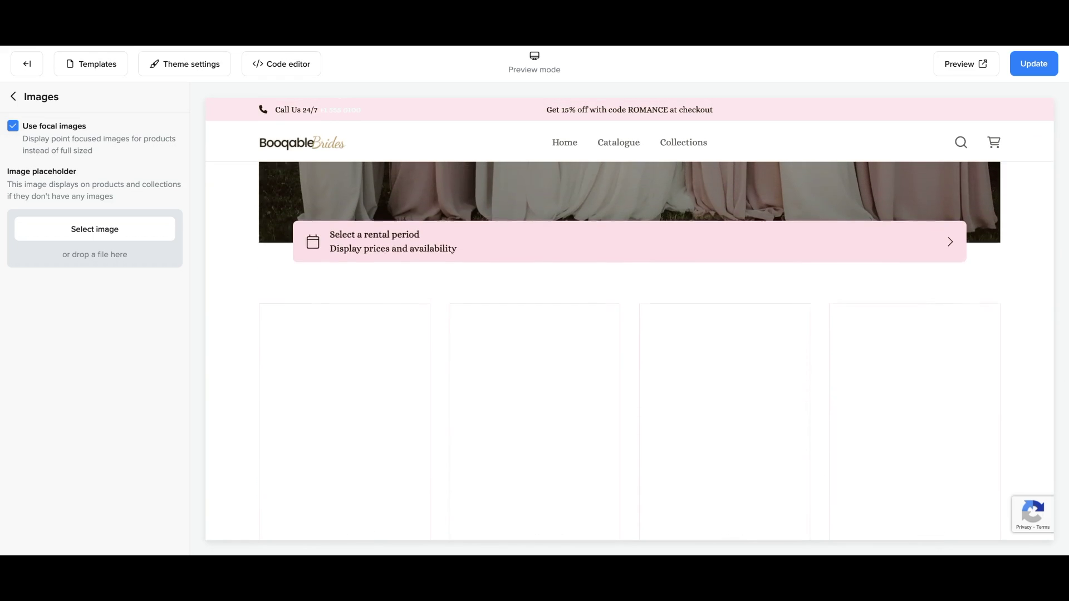
{"action": "scroll", "coordinate": [629, 334], "scroll_direction": "up", "scroll_amount": 5}
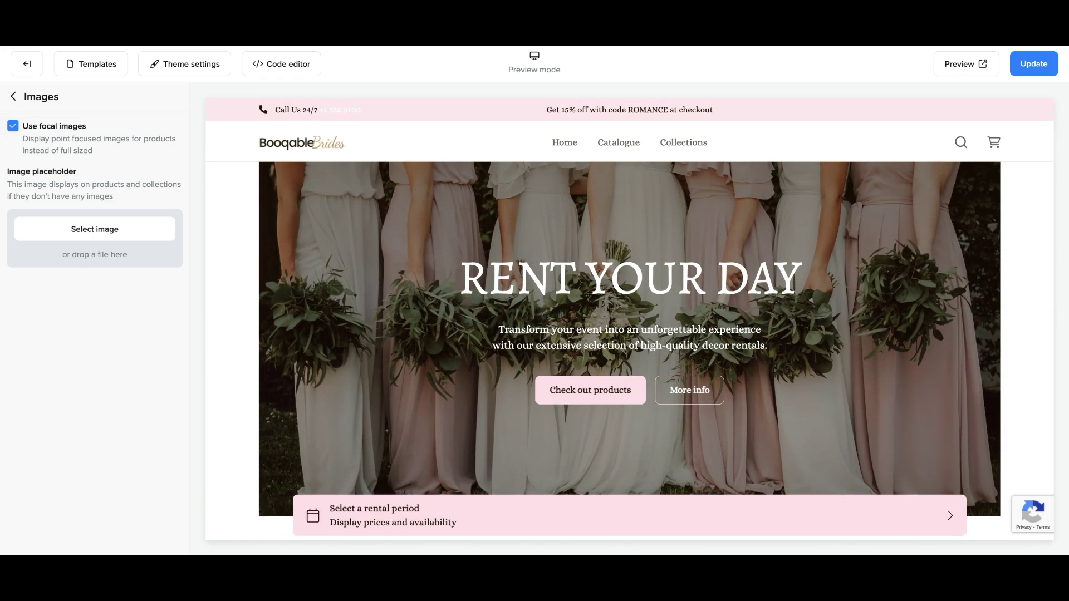
{"action": "left_click", "coordinate": [14, 98]}
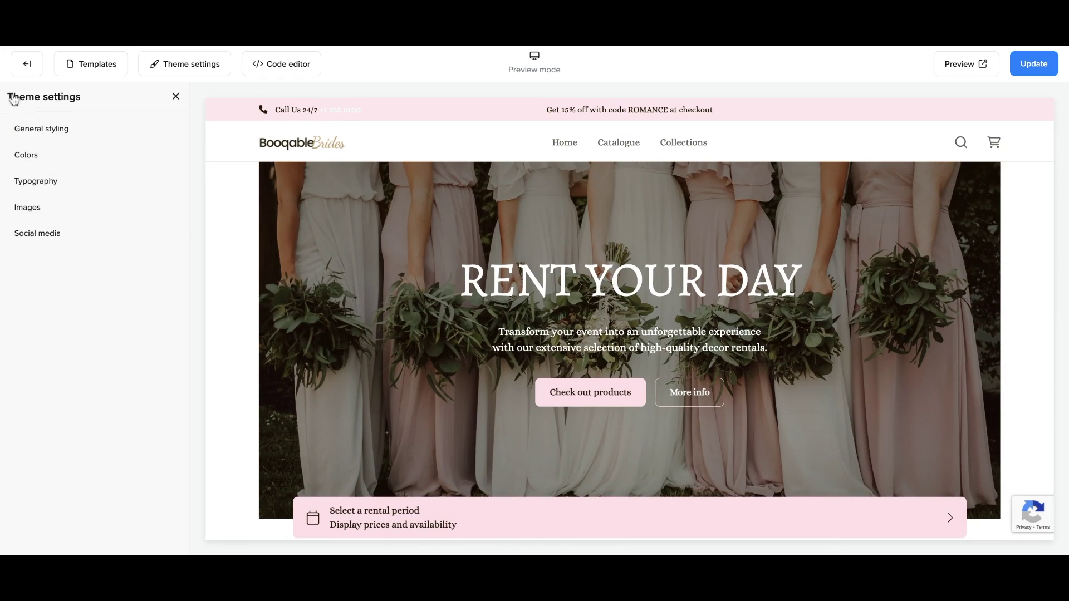
{"action": "left_click", "coordinate": [47, 234]}
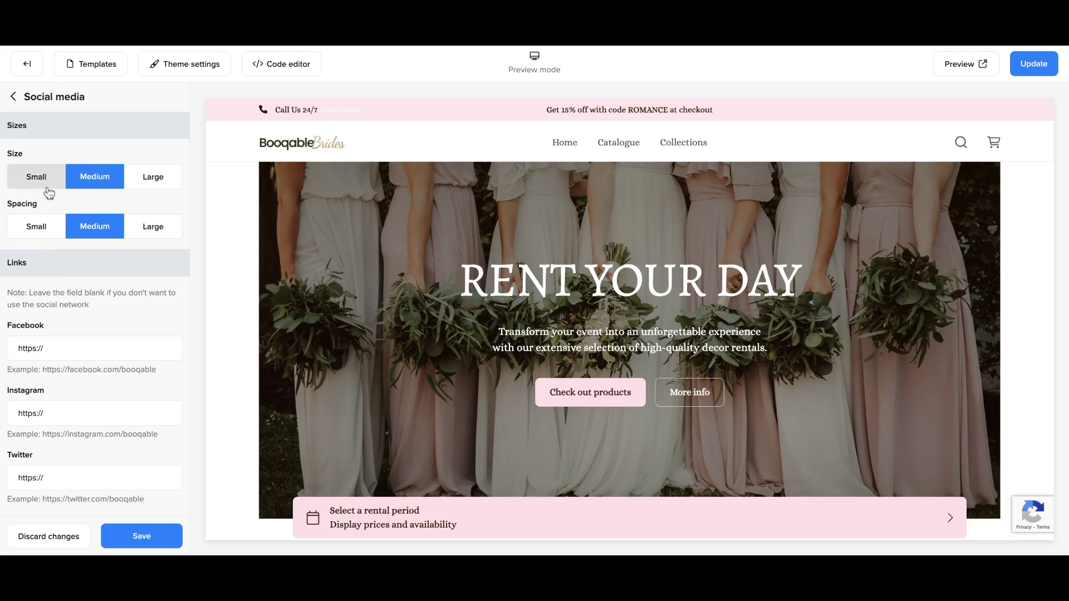
{"action": "scroll", "coordinate": [66, 342], "scroll_direction": "down", "scroll_amount": 5}
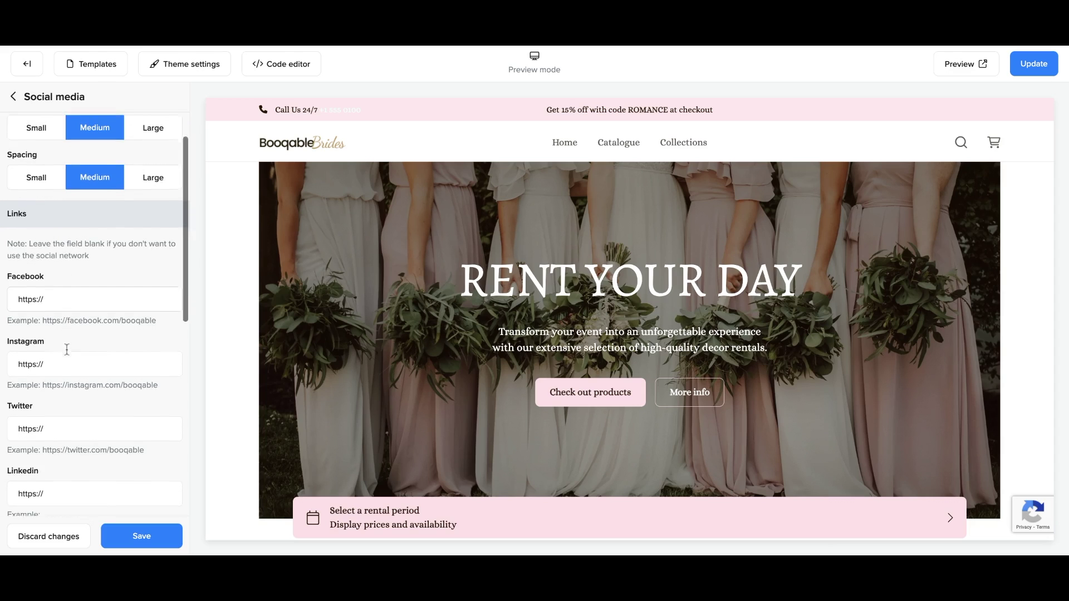
{"action": "scroll", "coordinate": [67, 350], "scroll_direction": "down", "scroll_amount": 4}
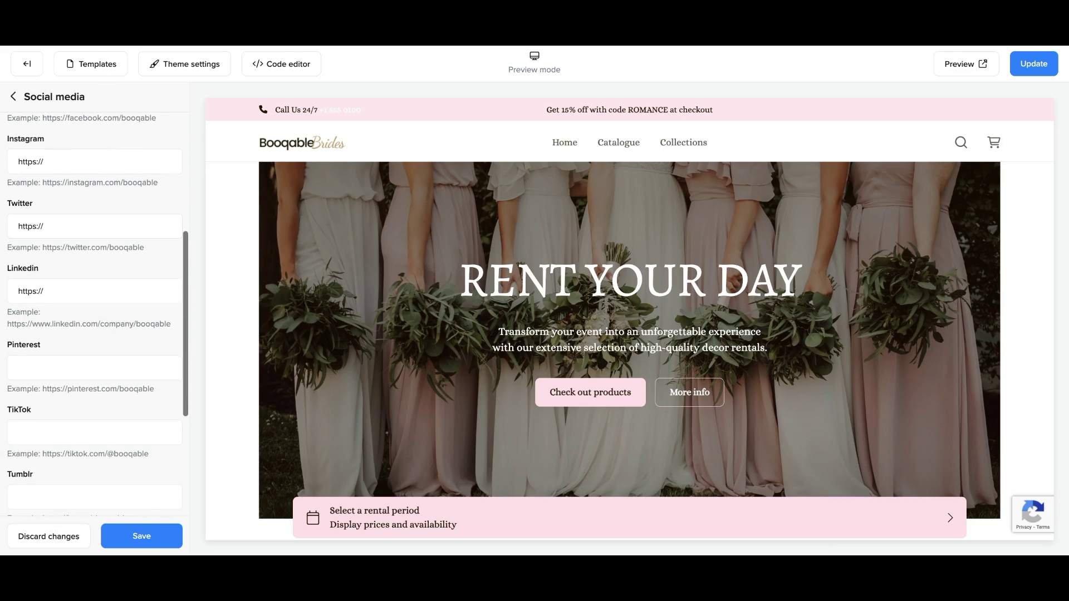
{"action": "scroll", "coordinate": [95, 312], "scroll_direction": "down", "scroll_amount": 3}
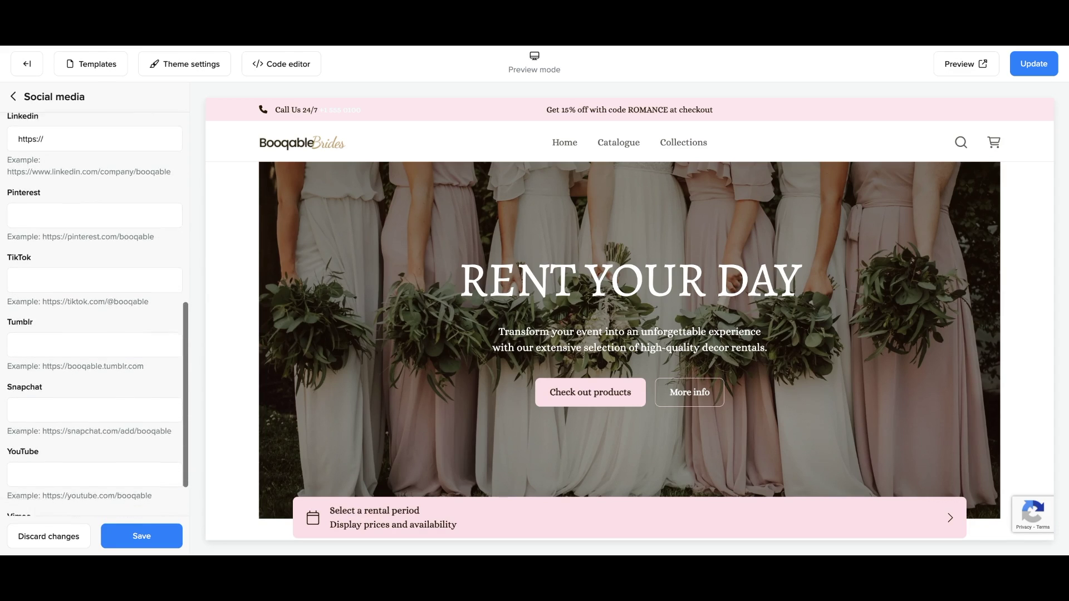
{"action": "scroll", "coordinate": [94, 312], "scroll_direction": "up", "scroll_amount": 10}
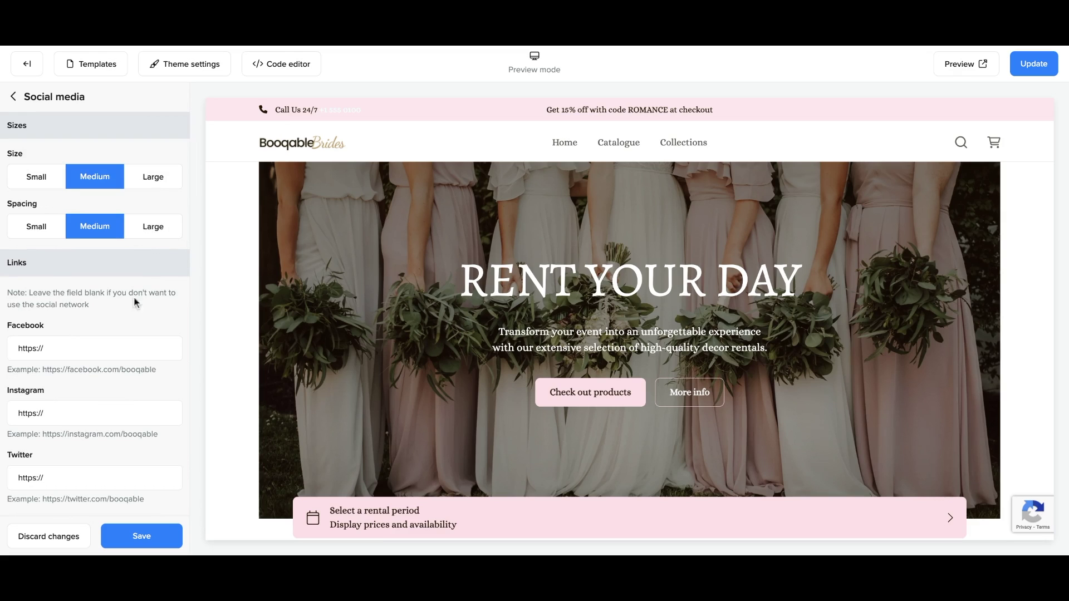
{"action": "left_click", "coordinate": [138, 535]}
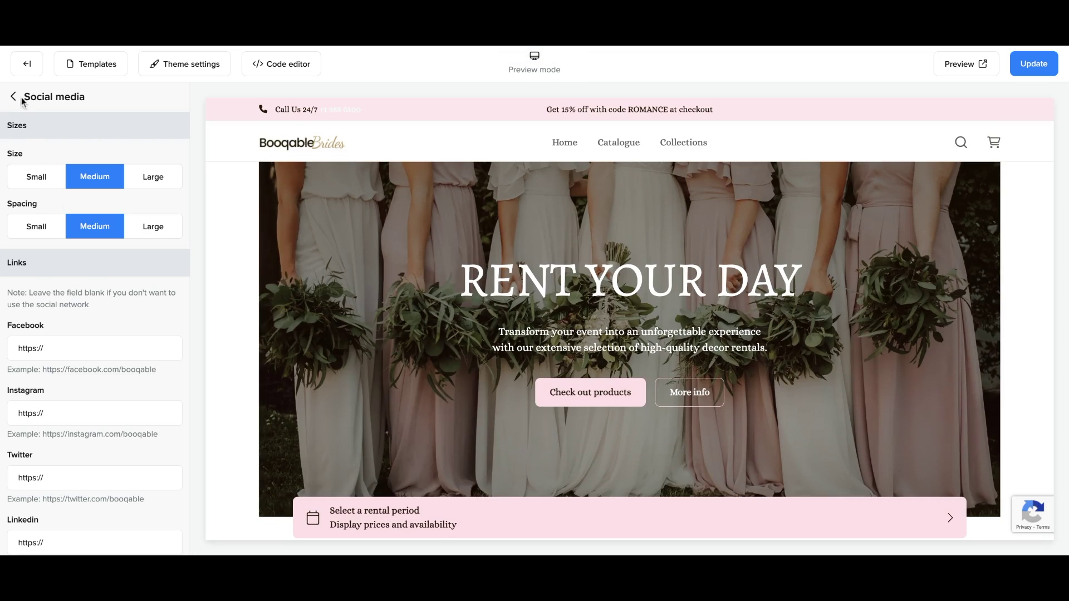
{"action": "left_click", "coordinate": [16, 98]}
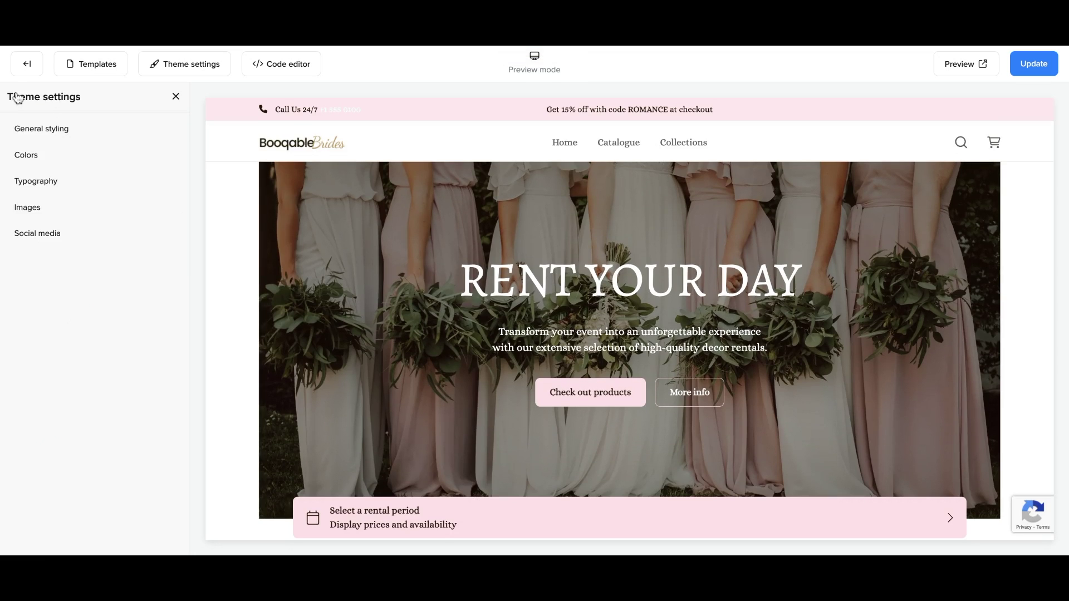
Set the first home page collection block to Dining and save.
{"action": "left_click", "coordinate": [13, 97]}
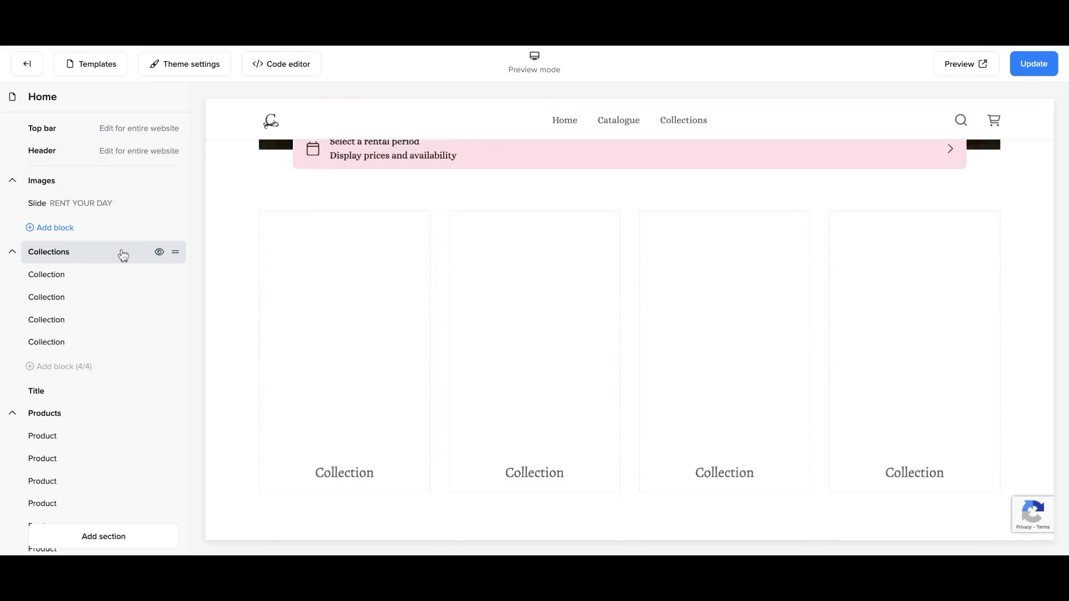
{"action": "left_click", "coordinate": [122, 274]}
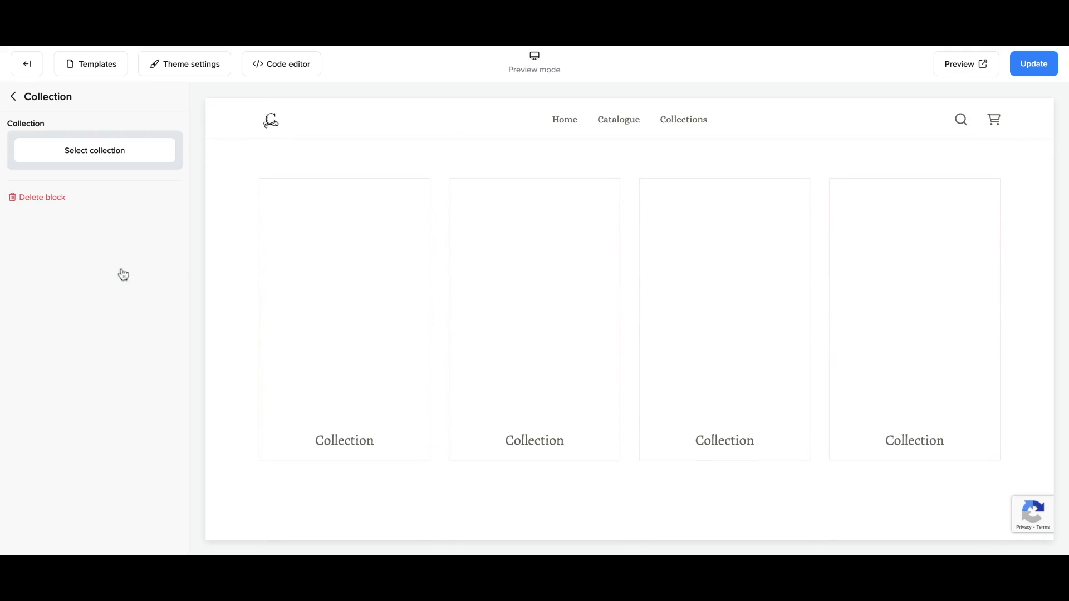
{"action": "left_click", "coordinate": [104, 161]}
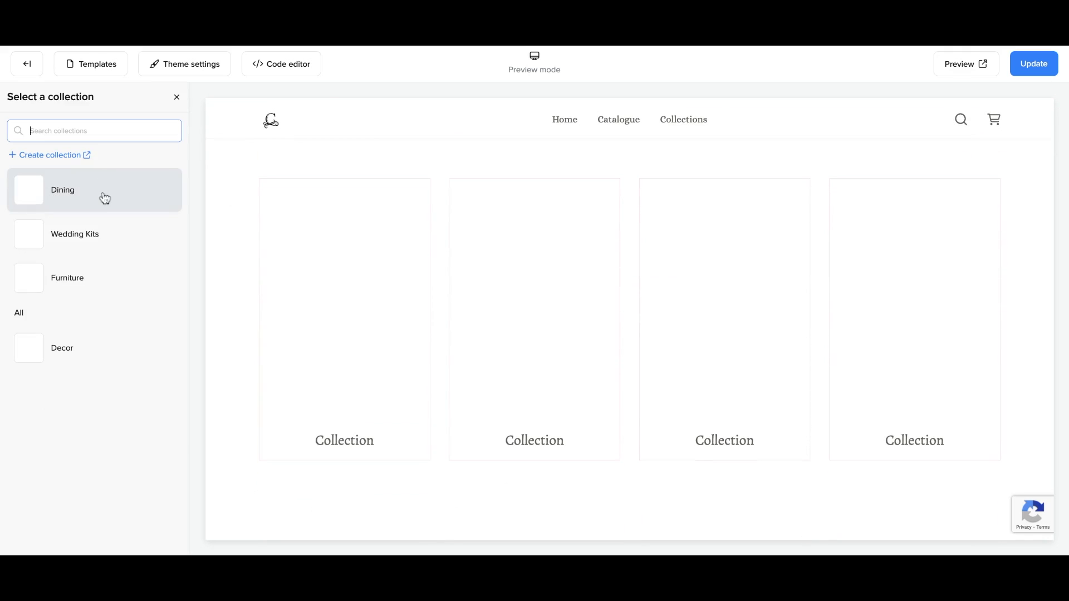
{"action": "left_click", "coordinate": [105, 197]}
{"action": "left_click", "coordinate": [153, 537]}
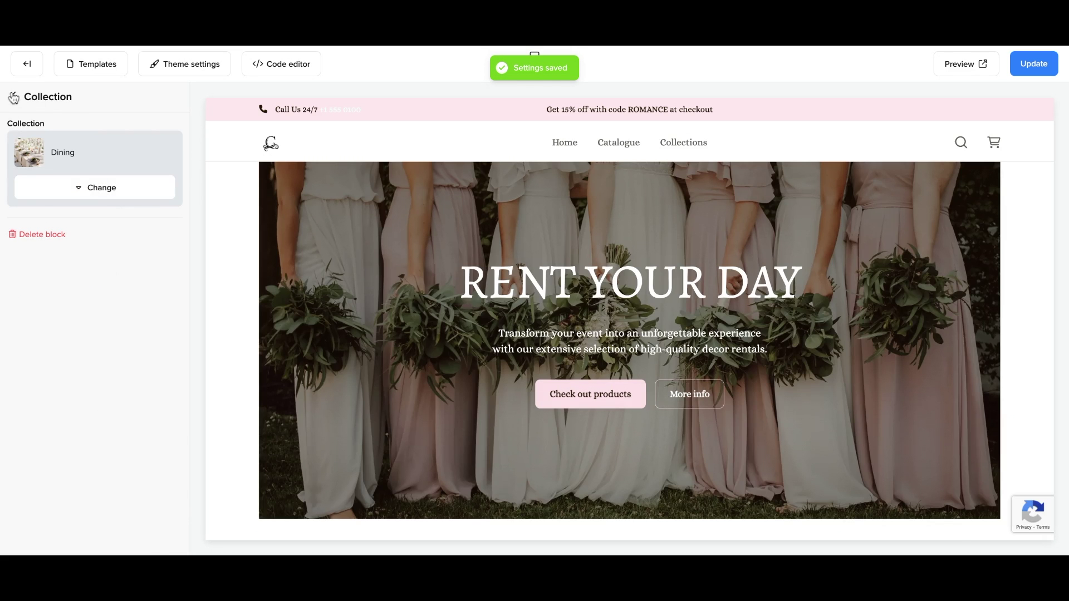
{"action": "left_click", "coordinate": [12, 96]}
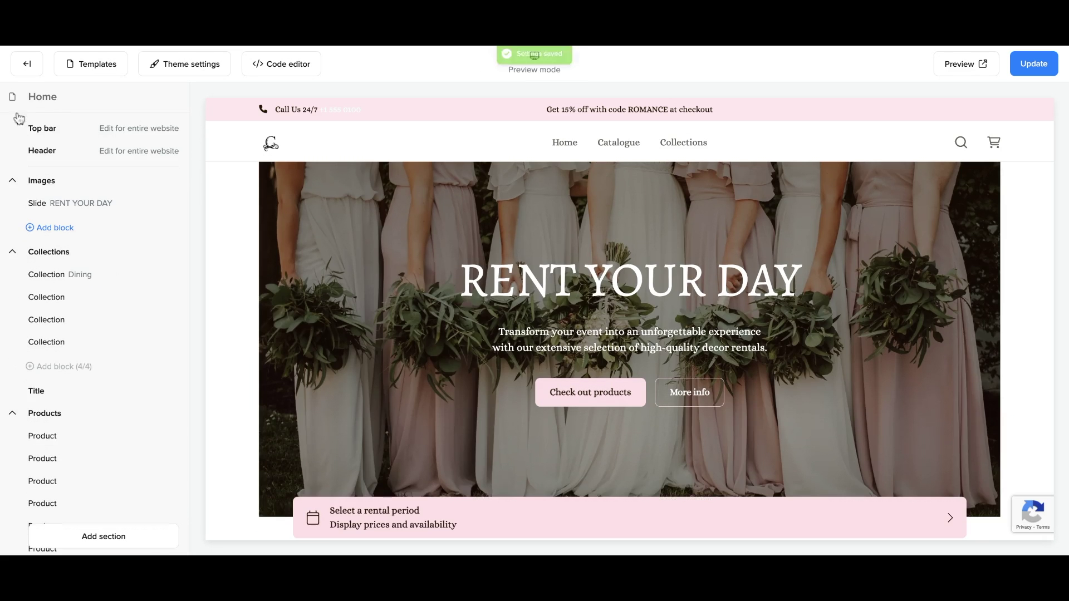
Set the second, empty collection block to Decor and save.
{"action": "left_click", "coordinate": [78, 277]}
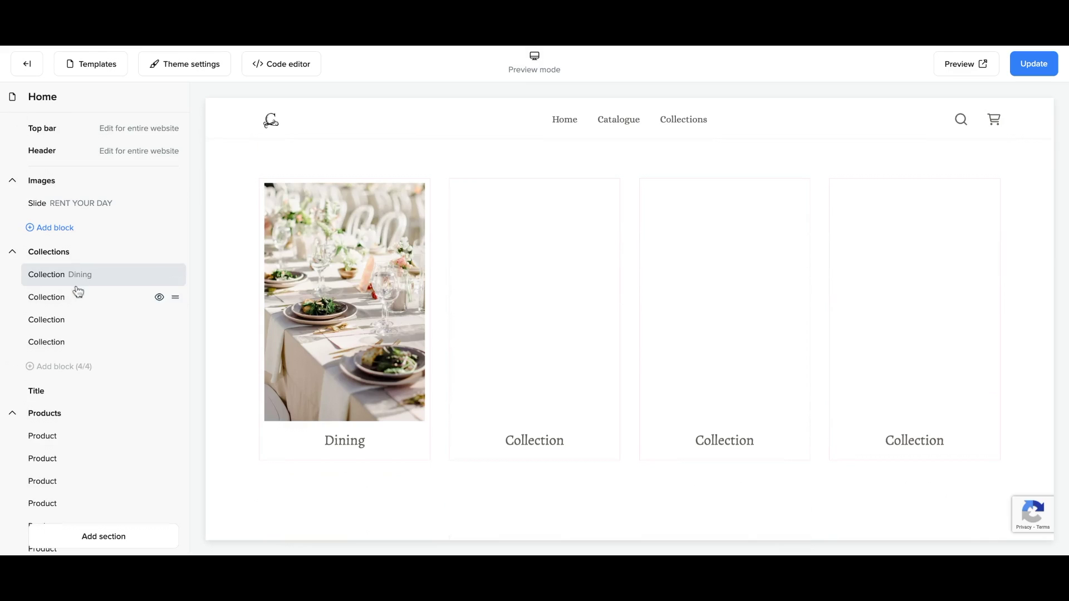
{"action": "left_click", "coordinate": [78, 296]}
{"action": "left_click", "coordinate": [87, 149]}
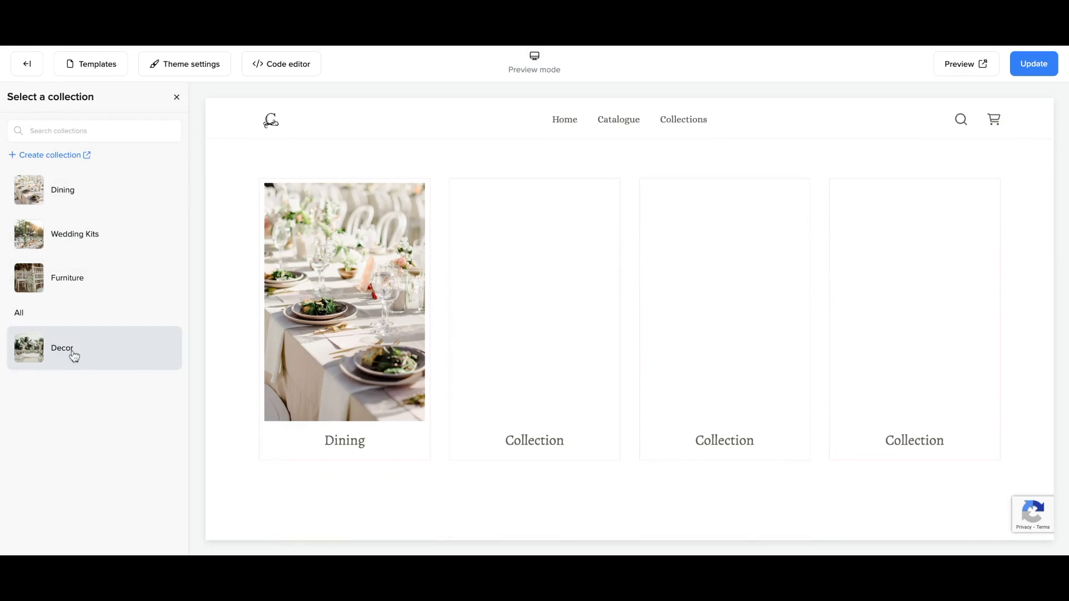
{"action": "left_click", "coordinate": [74, 352]}
{"action": "left_click", "coordinate": [141, 535]}
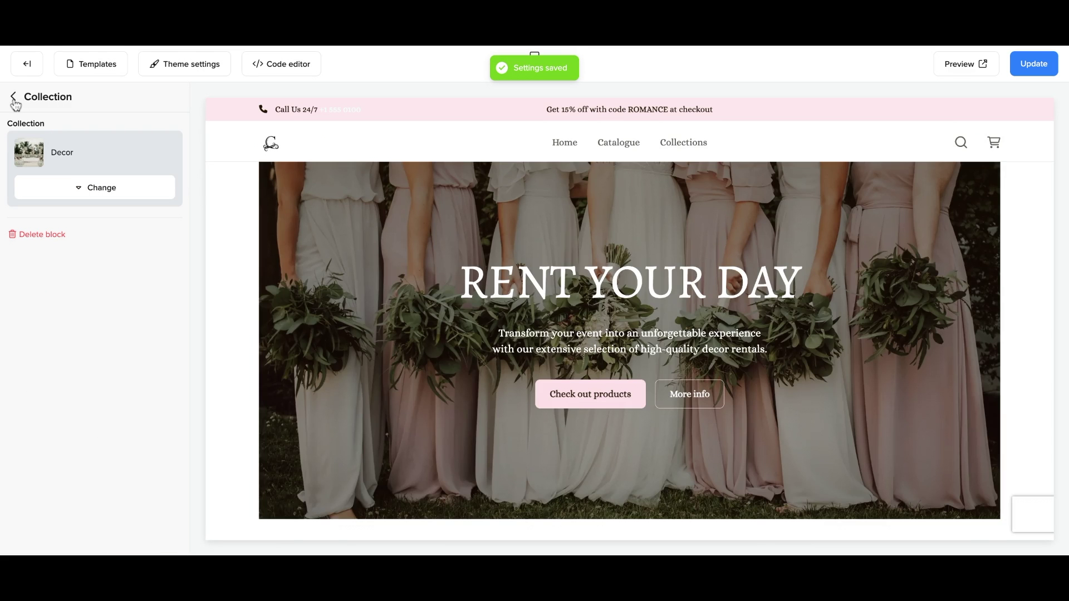
{"action": "left_click", "coordinate": [14, 99]}
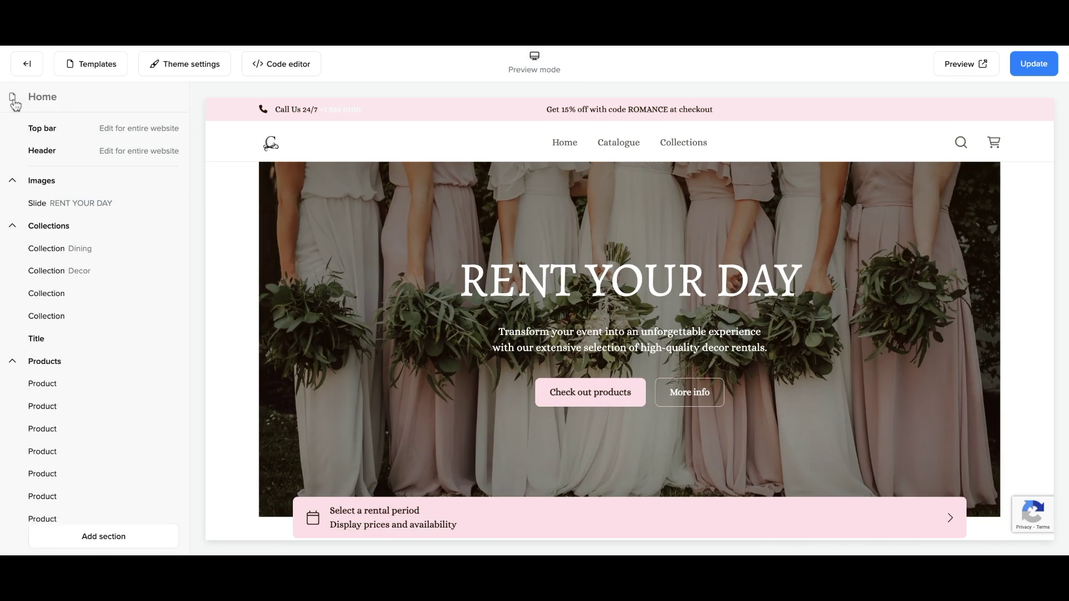
{"action": "left_click", "coordinate": [76, 438]}
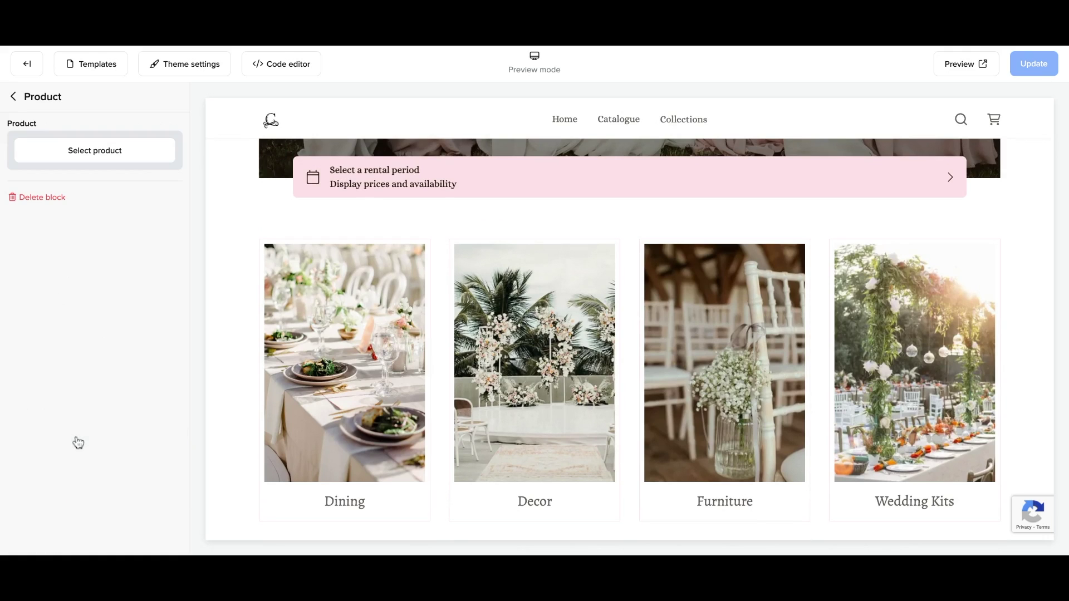
Set the first popular product block to Decorative dining chairs and save.
{"action": "left_click", "coordinate": [94, 158]}
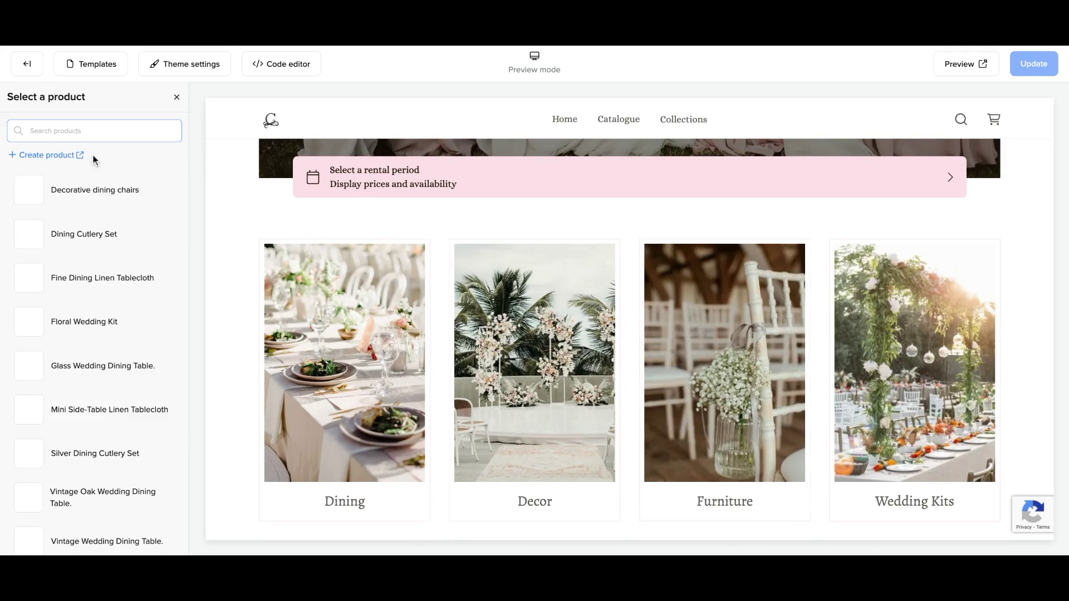
{"action": "left_click", "coordinate": [98, 203]}
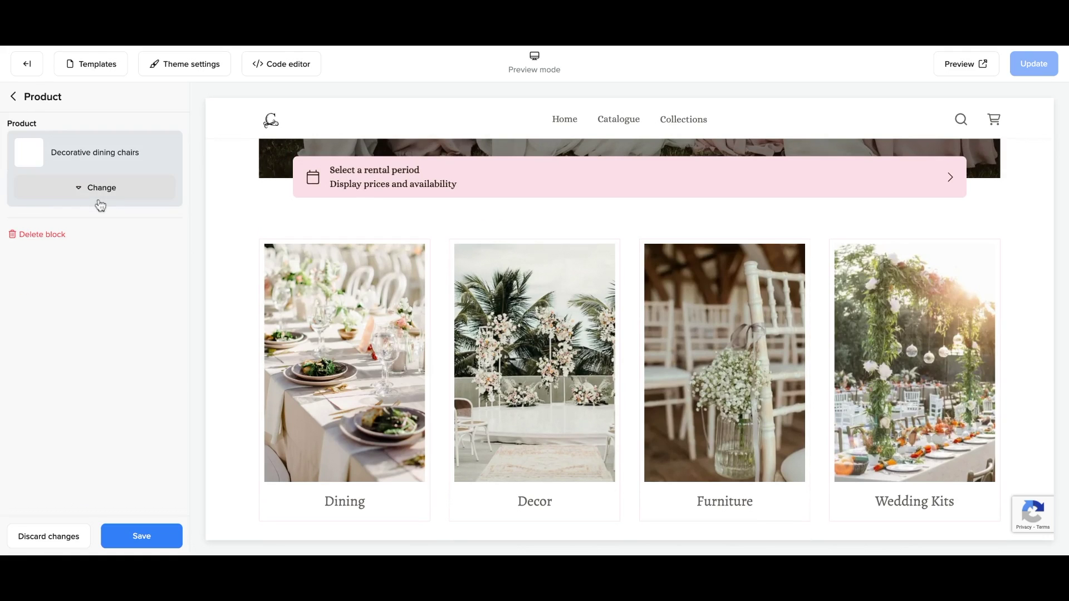
{"action": "left_click", "coordinate": [159, 536]}
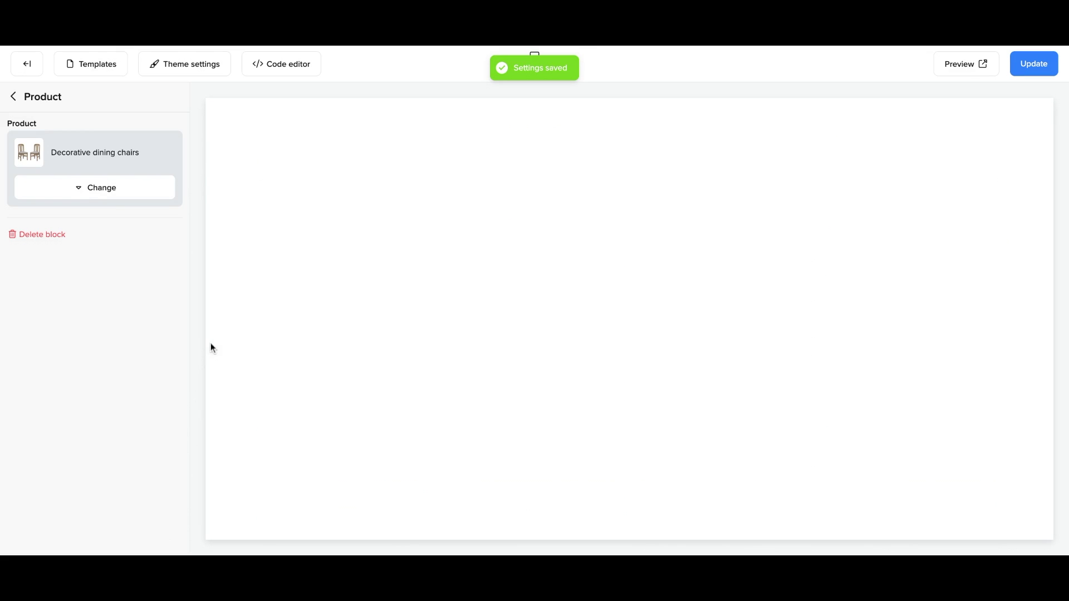
{"action": "scroll", "coordinate": [266, 279], "scroll_direction": "down", "scroll_amount": 5}
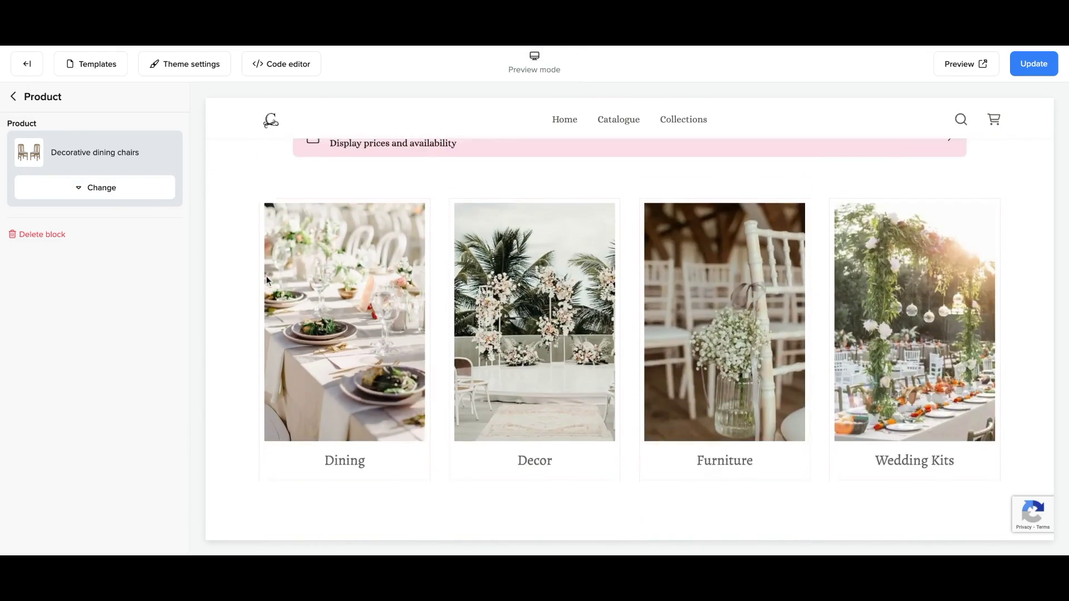
{"action": "scroll", "coordinate": [266, 276], "scroll_direction": "down", "scroll_amount": 5}
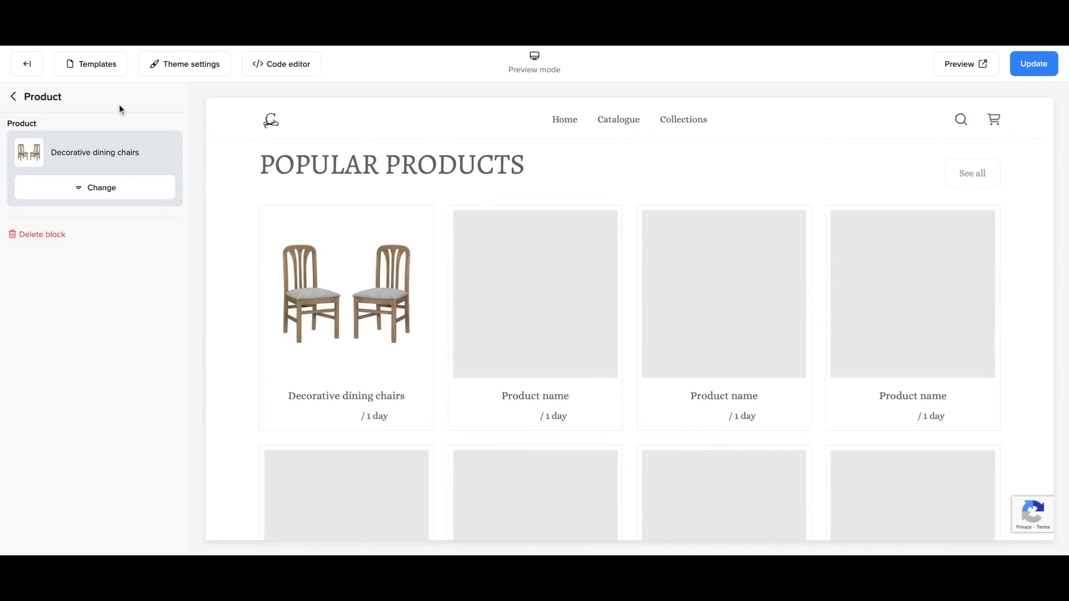
{"action": "left_click", "coordinate": [13, 98]}
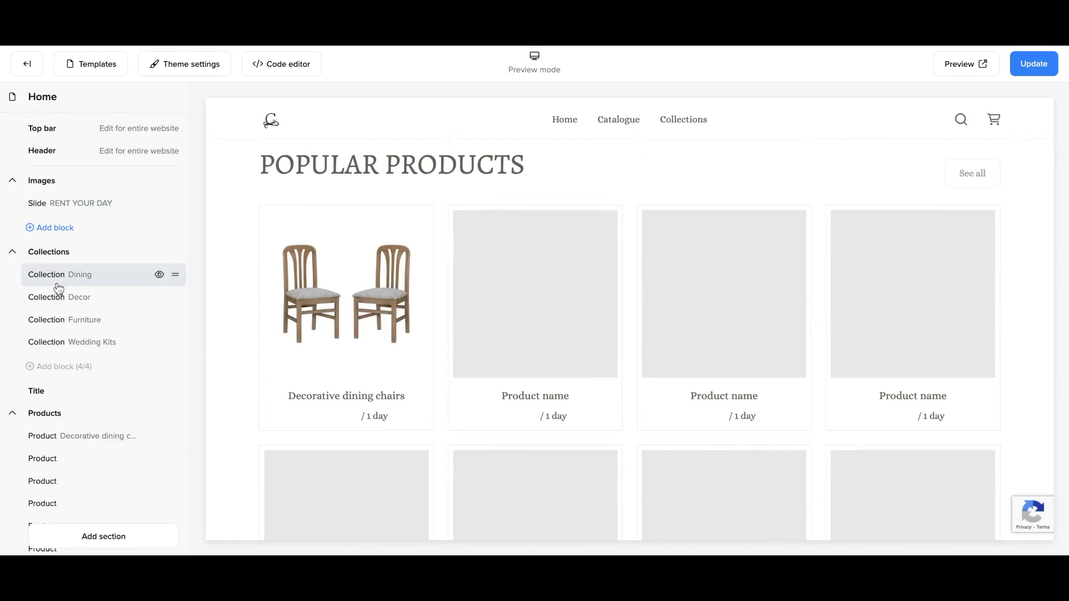
Set the second popular product block to Dining Cutlery Set and save.
{"action": "left_click", "coordinate": [73, 460]}
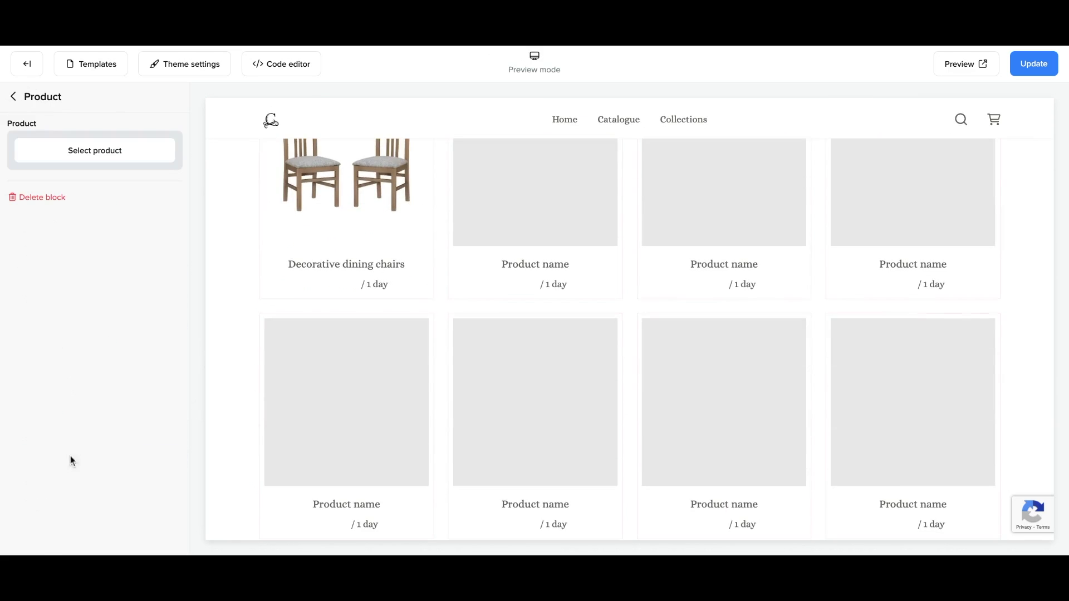
{"action": "left_click", "coordinate": [96, 146]}
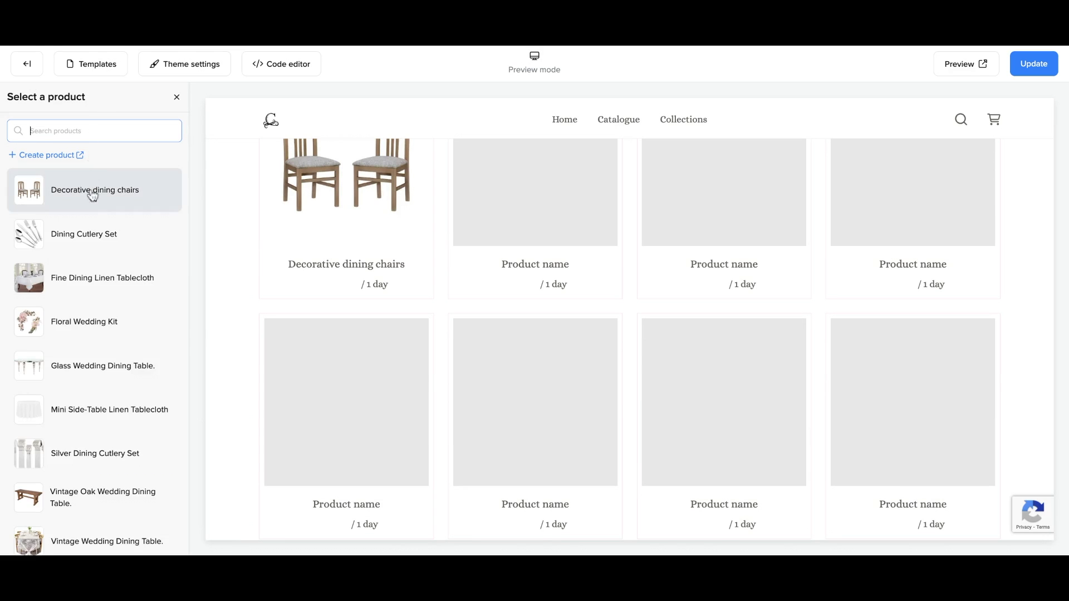
{"action": "left_click", "coordinate": [98, 234]}
{"action": "left_click", "coordinate": [142, 544]}
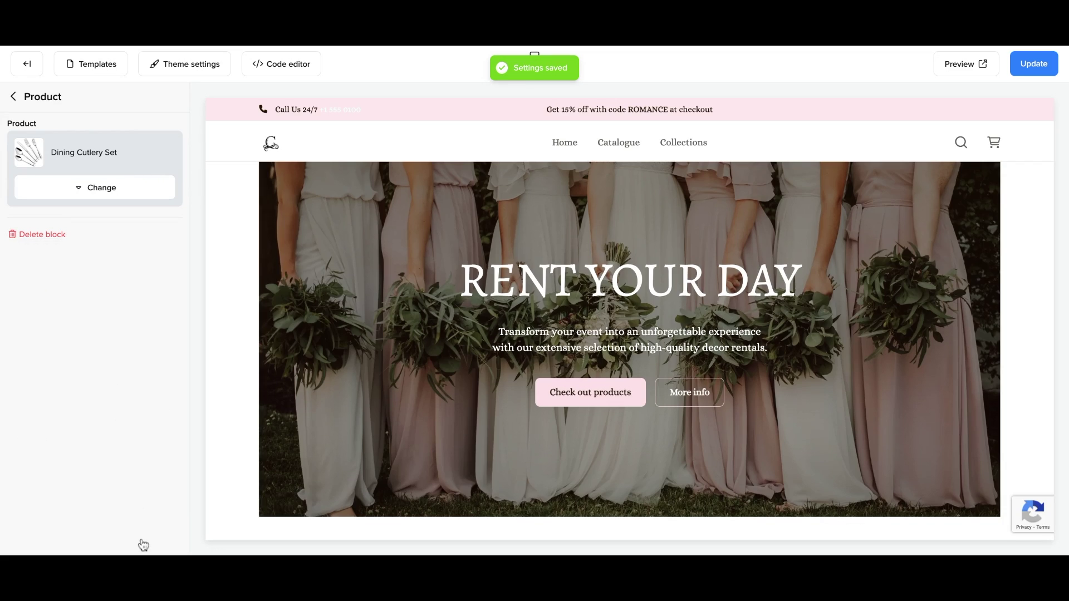
{"action": "scroll", "coordinate": [263, 334], "scroll_direction": "down", "scroll_amount": 10}
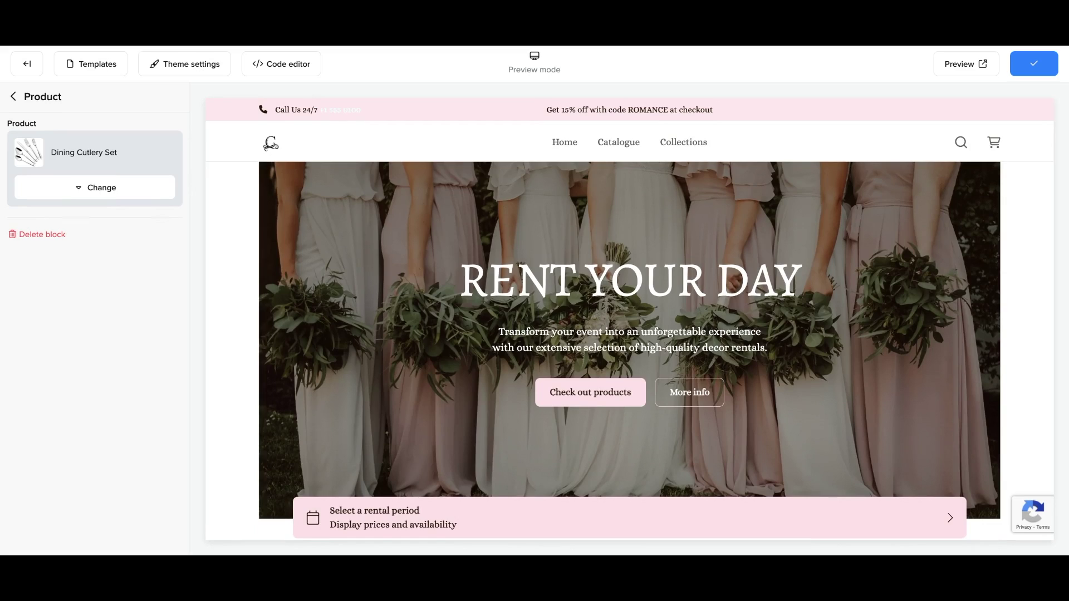
{"action": "left_click", "coordinate": [691, 150]}
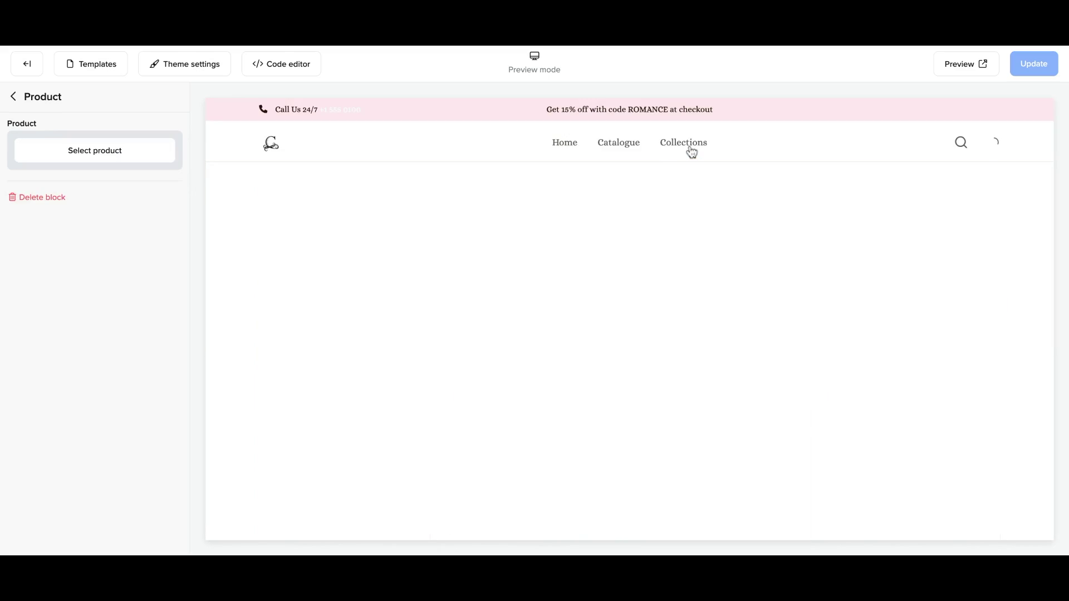
Scroll through the store's Collections page in the preview.
{"action": "scroll", "coordinate": [662, 296], "scroll_direction": "down", "scroll_amount": 5}
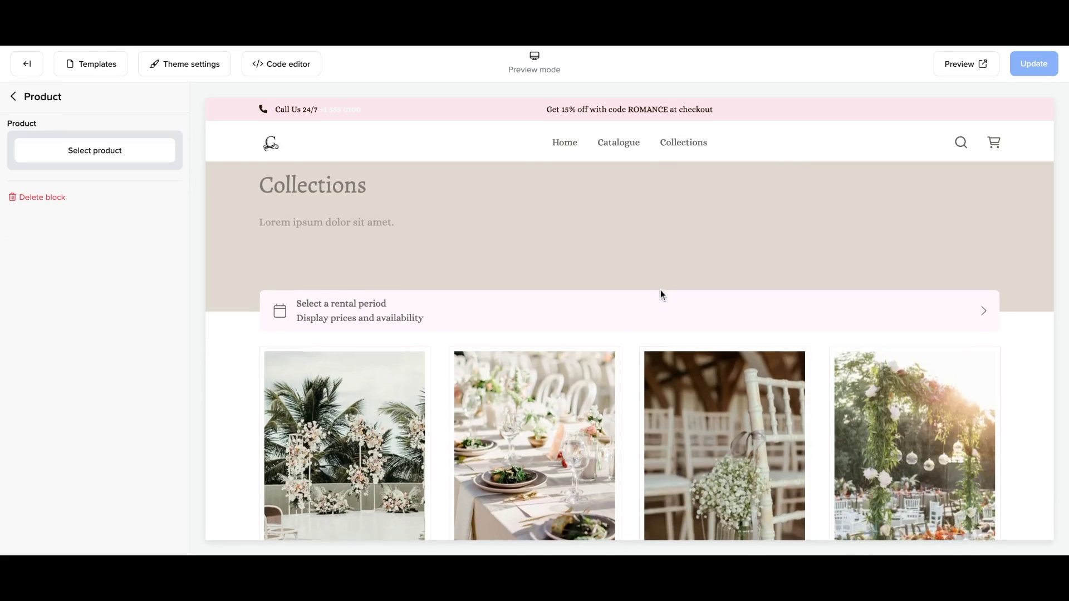
{"action": "scroll", "coordinate": [661, 294], "scroll_direction": "down", "scroll_amount": 3}
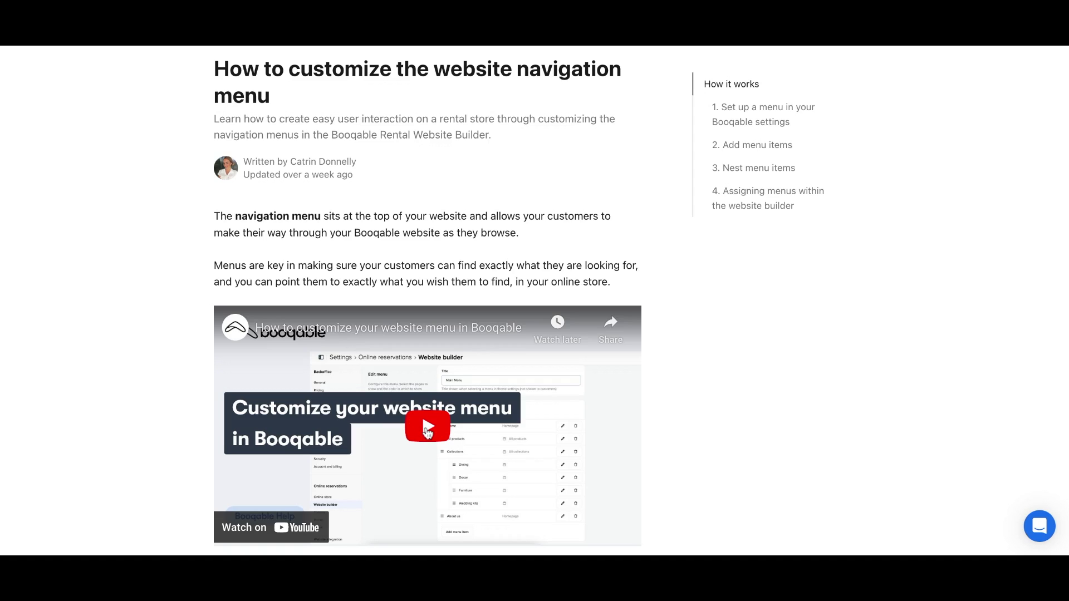
{"action": "left_click", "coordinate": [427, 429]}
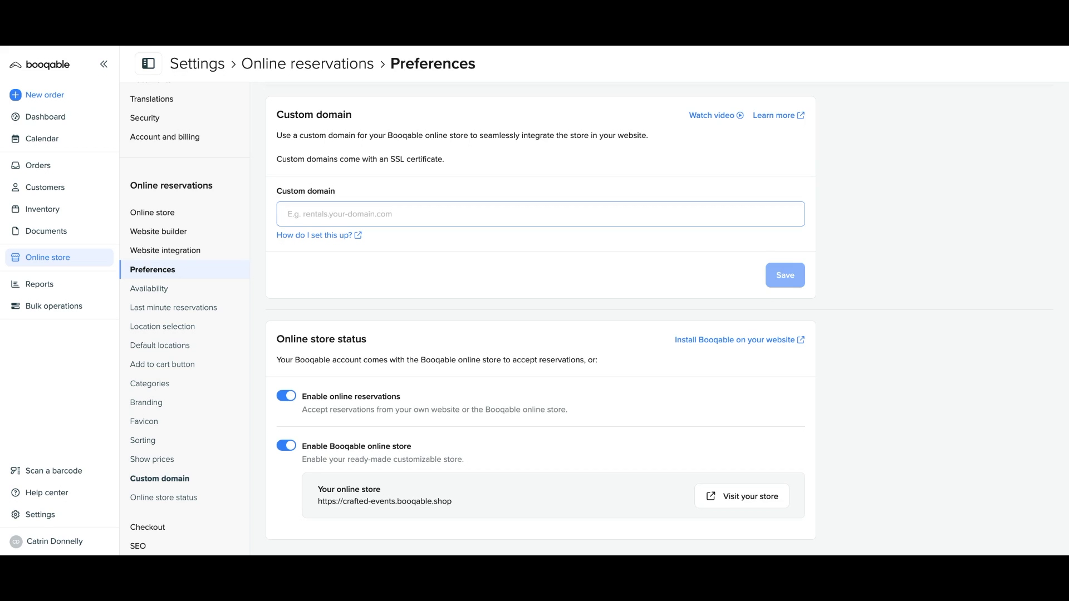
{"action": "type", "text": "www.craftedevents.com"}
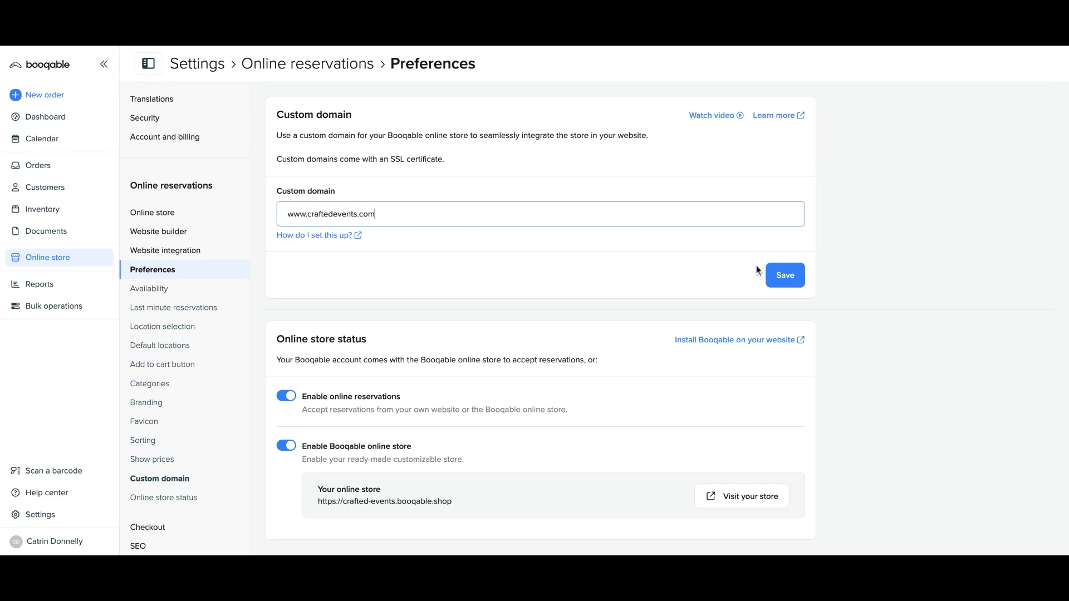
{"action": "left_click", "coordinate": [791, 277]}
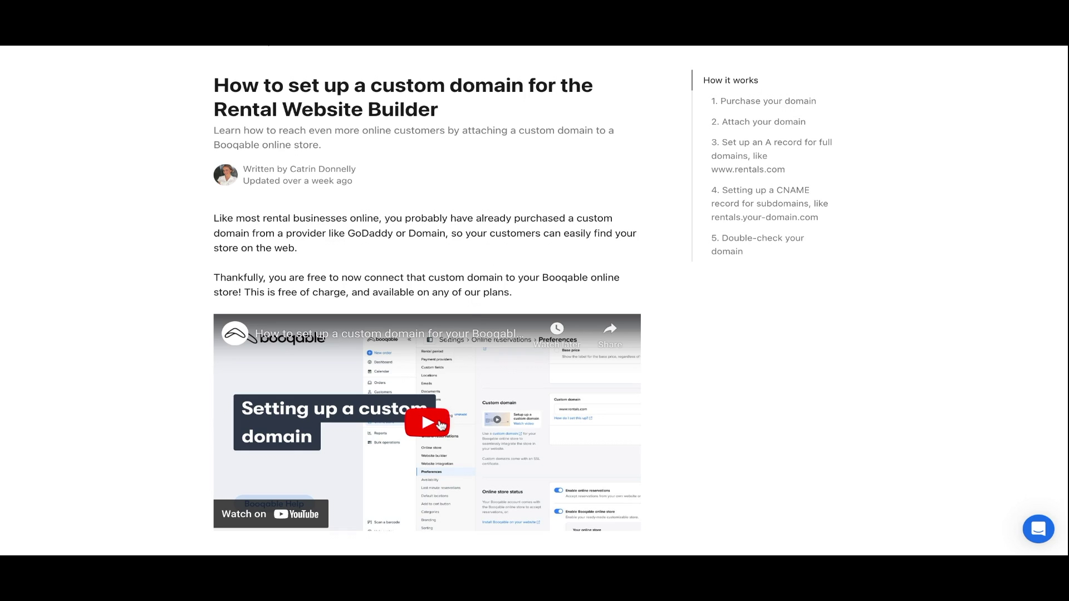
{"action": "left_click", "coordinate": [441, 426]}
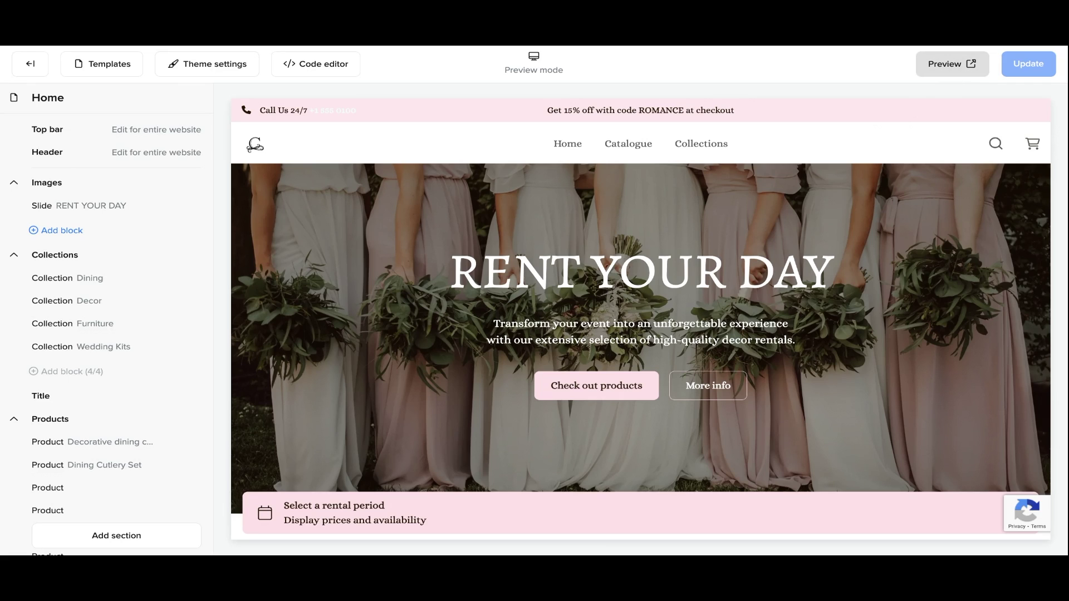
{"action": "left_click", "coordinate": [952, 64]}
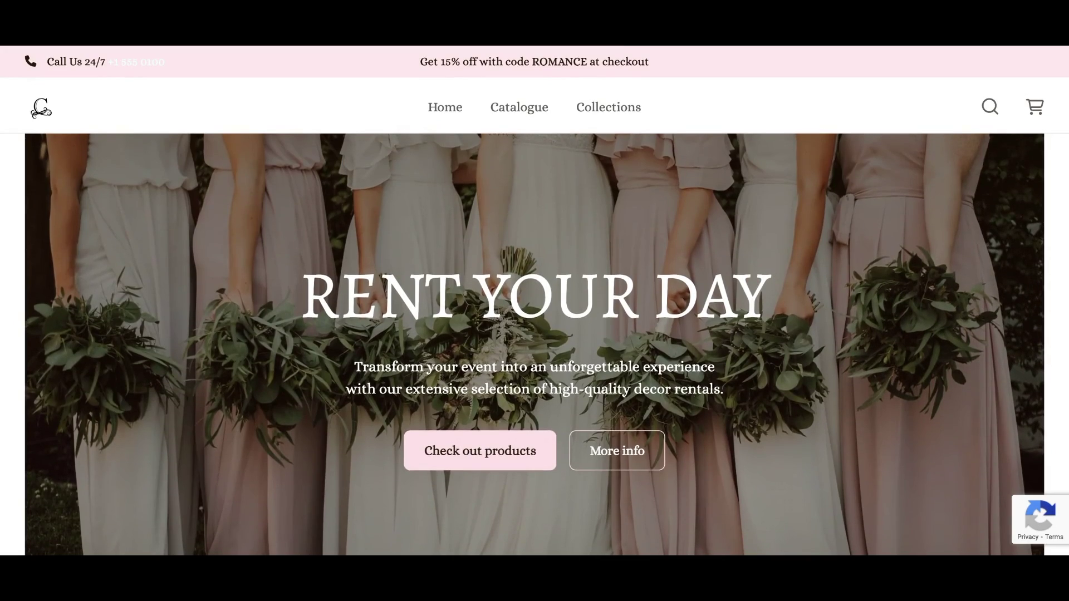
{"action": "scroll", "coordinate": [534, 334], "scroll_direction": "down", "scroll_amount": 3}
{"action": "scroll", "coordinate": [535, 334], "scroll_direction": "down", "scroll_amount": 5}
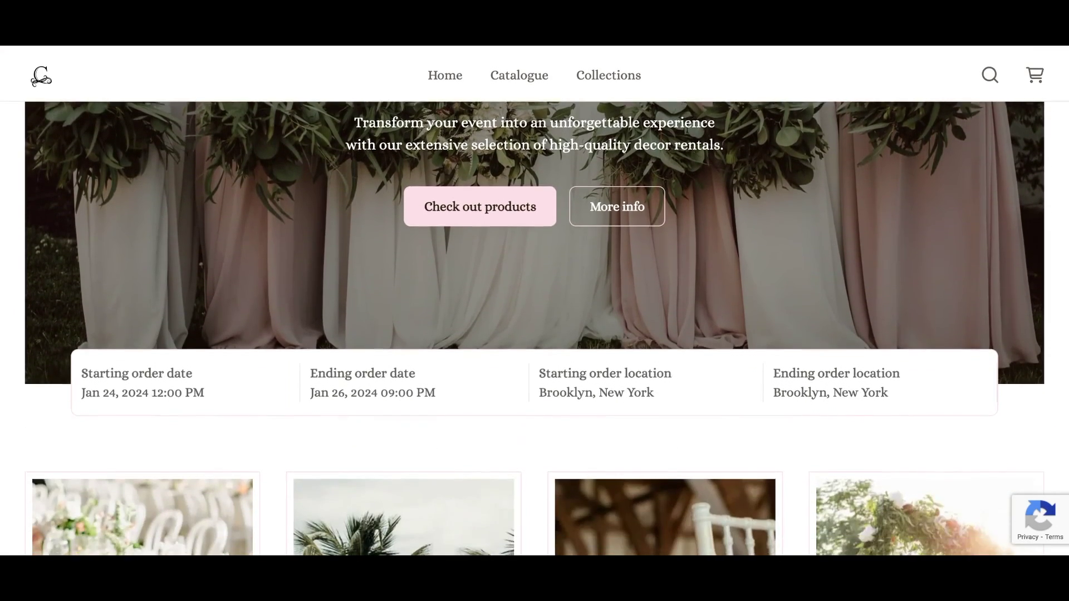
{"action": "scroll", "coordinate": [535, 335], "scroll_direction": "down", "scroll_amount": 4}
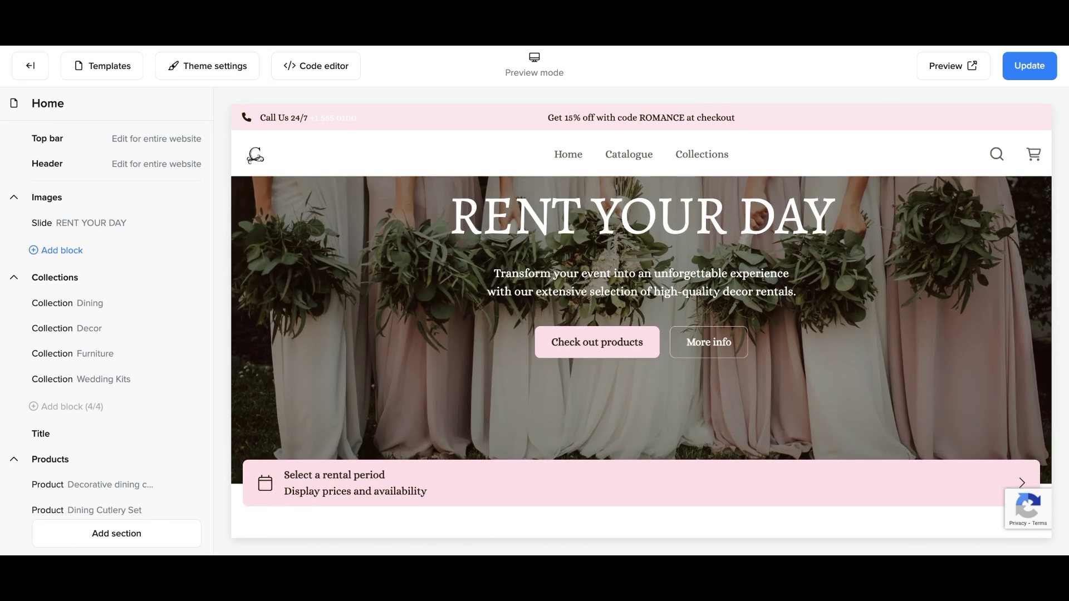
{"action": "scroll", "coordinate": [641, 321], "scroll_direction": "down", "scroll_amount": 3}
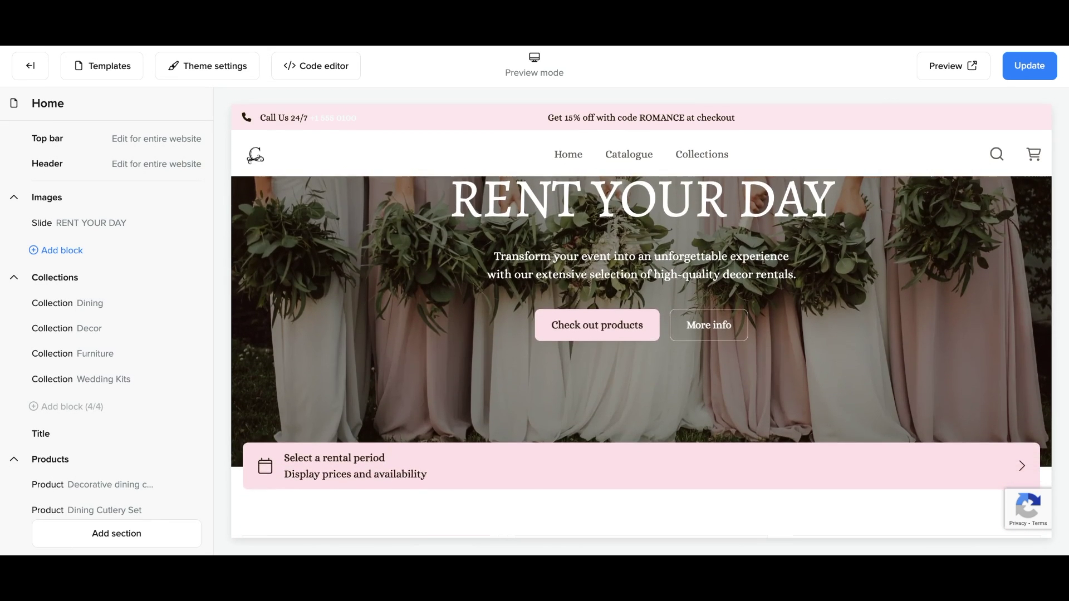
{"action": "scroll", "coordinate": [641, 345], "scroll_direction": "down", "scroll_amount": 3}
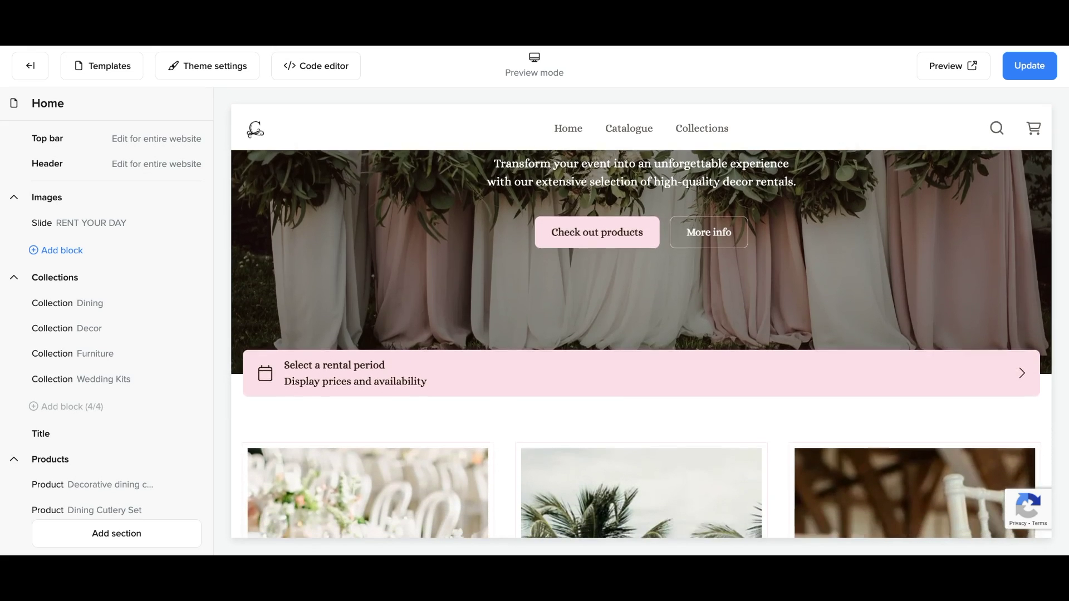